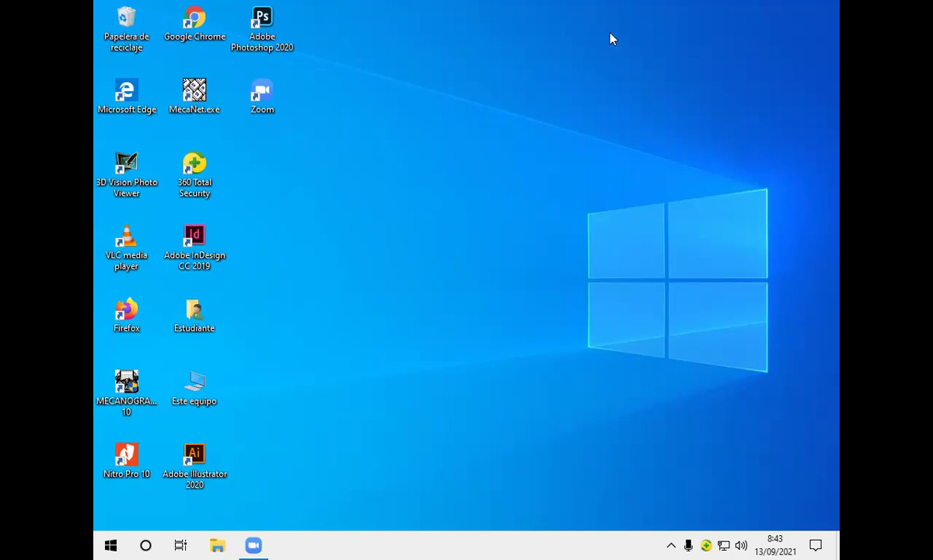
Turn off automatic arrangement of the desktop icons
{"action": "right_click", "coordinate": [397, 253]}
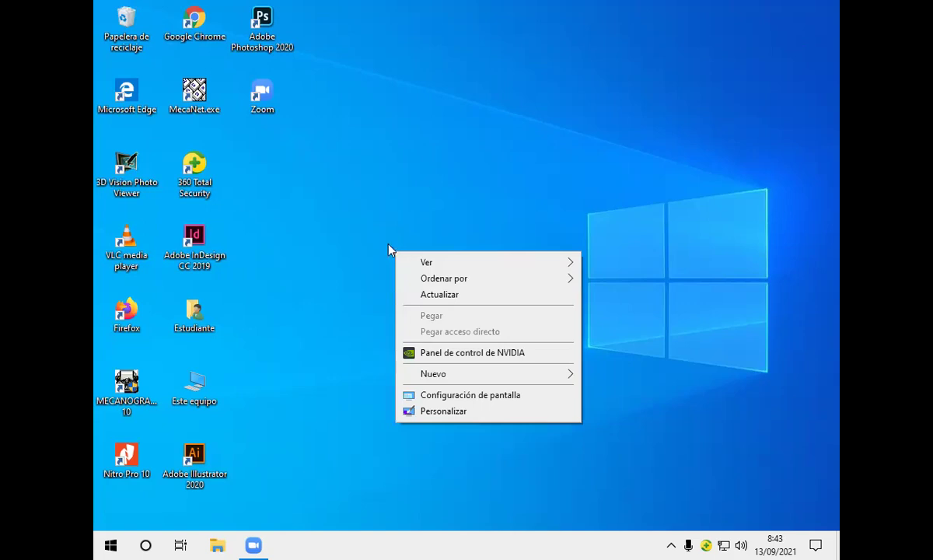
{"action": "mouse_move", "coordinate": [546, 270]}
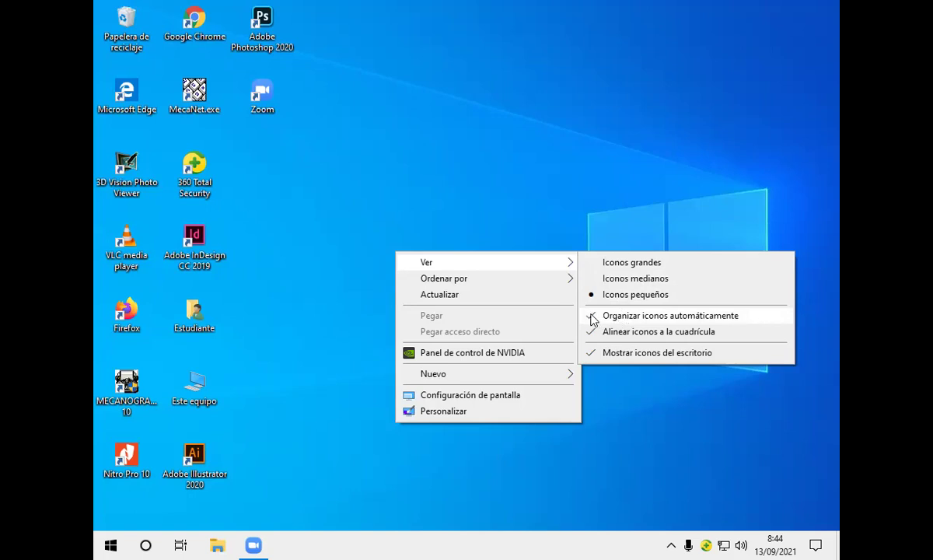
{"action": "left_click", "coordinate": [613, 318]}
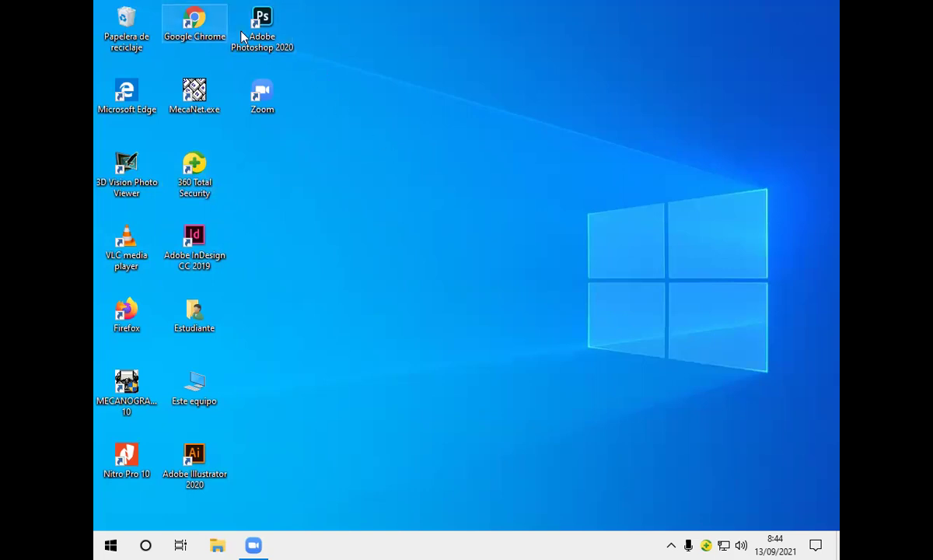
Move the Adobe Photoshop 2020, Zoom and 360 Total Security shortcuts into the desktop's fifth icon column, stacked from the top row
{"action": "left_click_drag", "start_coordinate": [278, 43], "coordinate": [410, 88]}
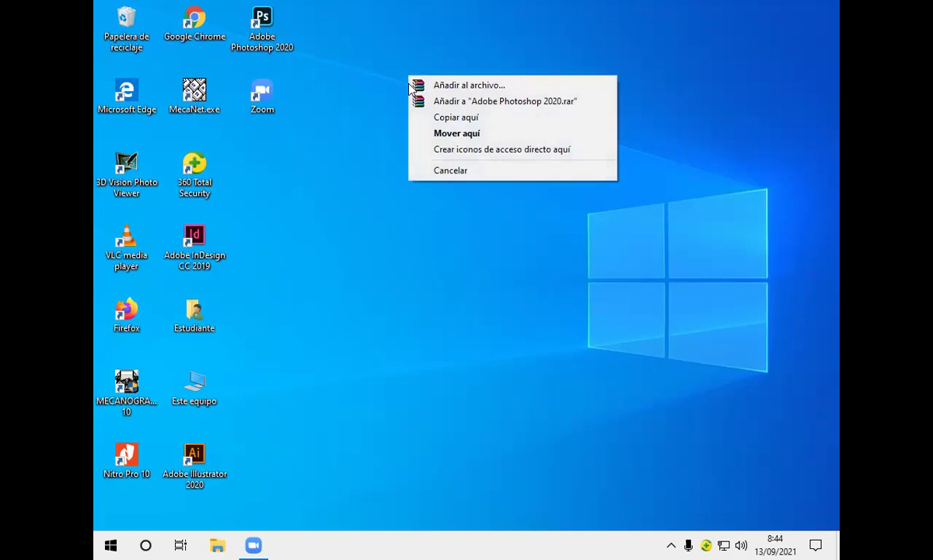
{"action": "left_click", "coordinate": [391, 233]}
{"action": "left_click_drag", "start_coordinate": [267, 47], "coordinate": [432, 58]}
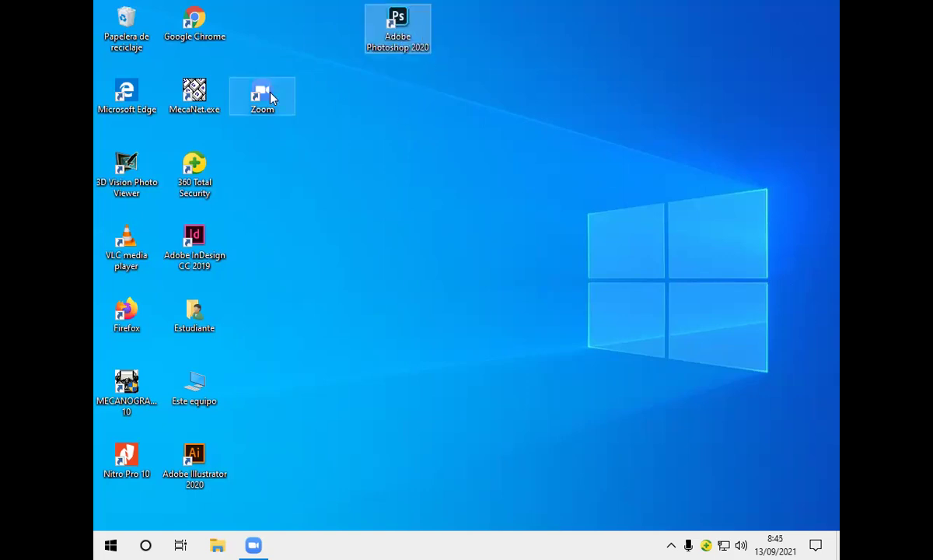
{"action": "left_click_drag", "start_coordinate": [265, 88], "coordinate": [320, 109]}
{"action": "left_click_drag", "start_coordinate": [382, 119], "coordinate": [392, 119]}
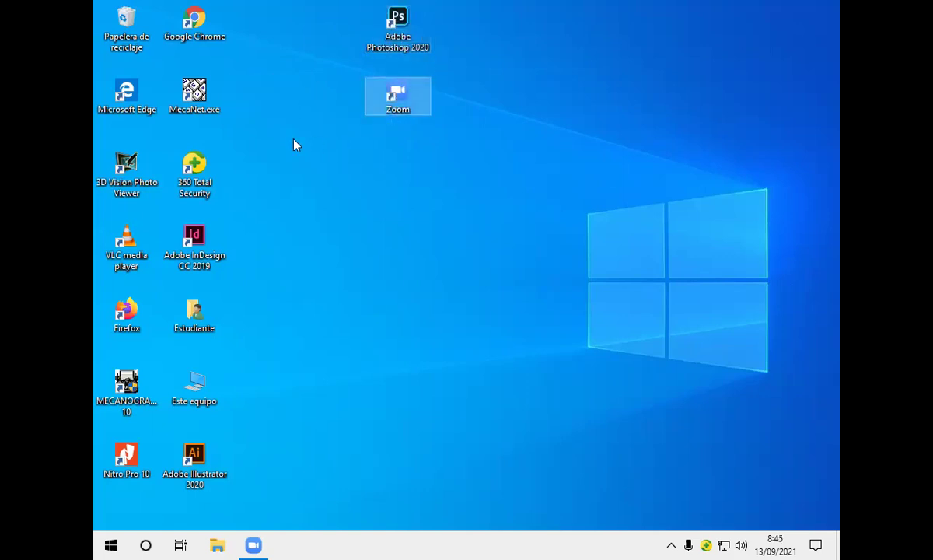
{"action": "left_click_drag", "start_coordinate": [218, 178], "coordinate": [420, 198]}
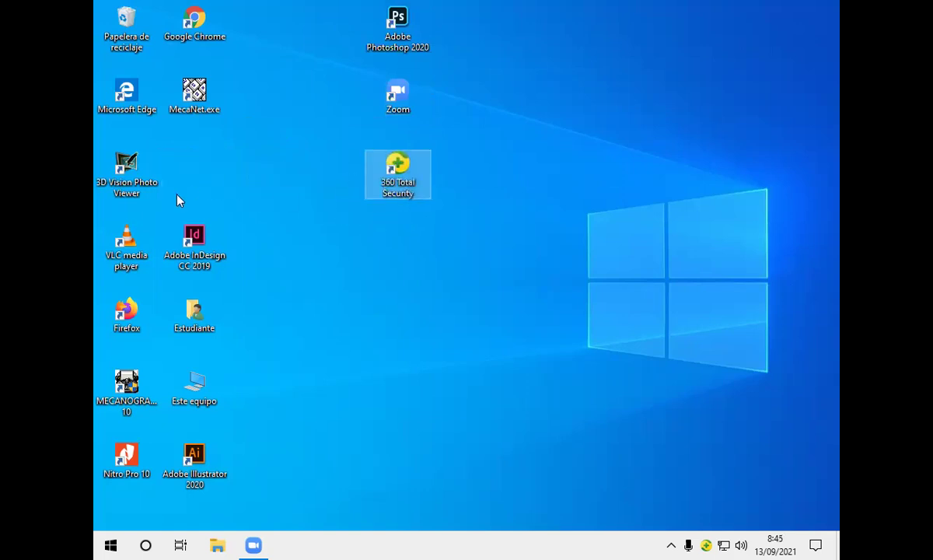
Place Adobe InDesign, Estudiante, Este equipo and Adobe Illustrator below 360 Total Security, and put Papelera de reciclaje directly left of Adobe Photoshop
{"action": "left_click_drag", "start_coordinate": [222, 249], "coordinate": [398, 271]}
{"action": "left_click_drag", "start_coordinate": [205, 330], "coordinate": [381, 381]}
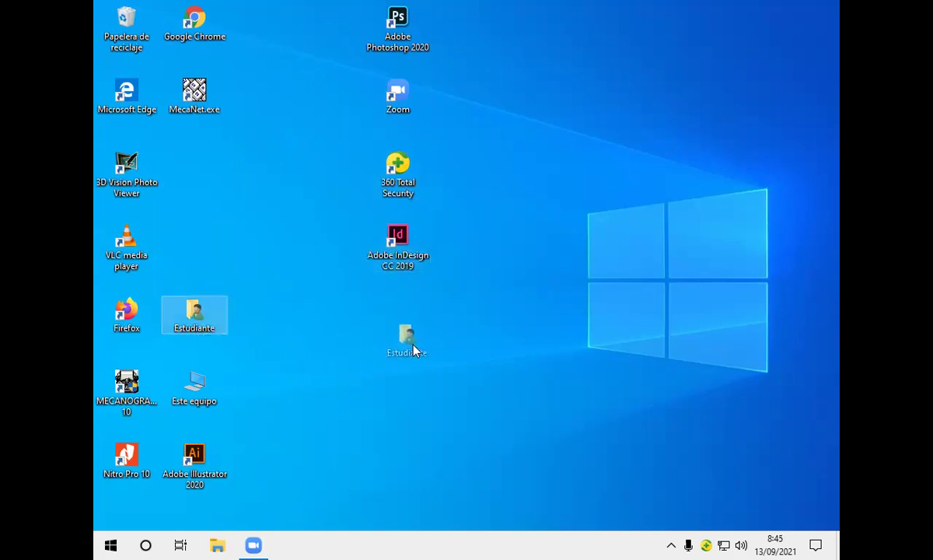
{"action": "left_click_drag", "start_coordinate": [412, 334], "coordinate": [412, 327]}
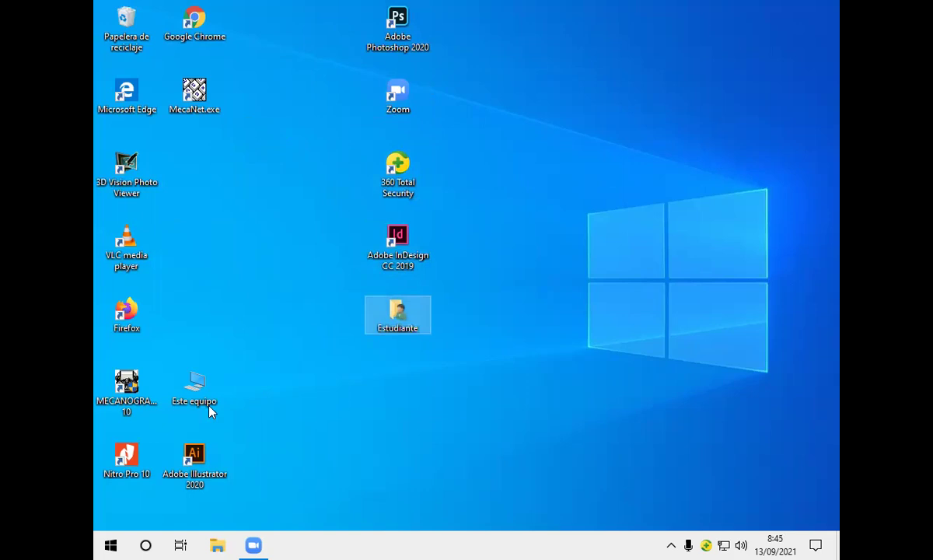
{"action": "left_click_drag", "start_coordinate": [218, 399], "coordinate": [272, 411]}
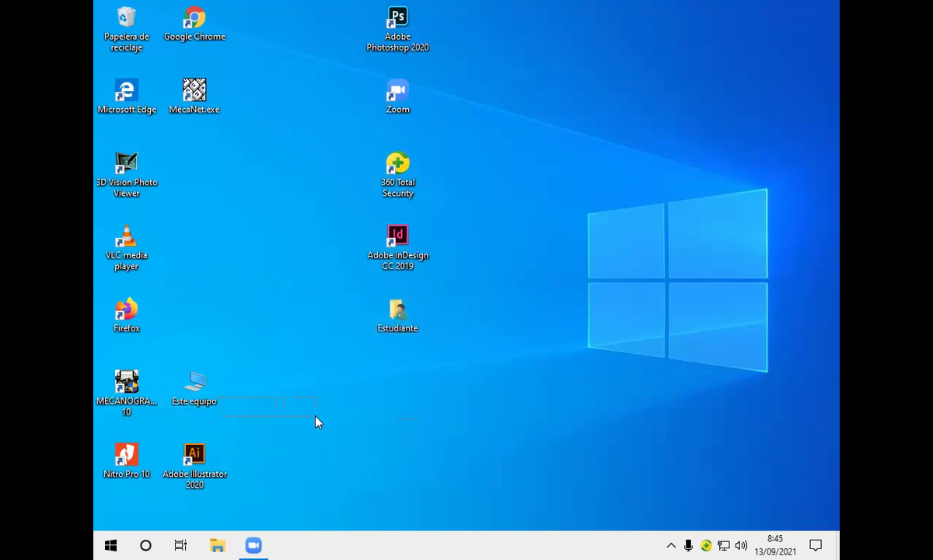
{"action": "left_click_drag", "start_coordinate": [209, 404], "coordinate": [366, 423]}
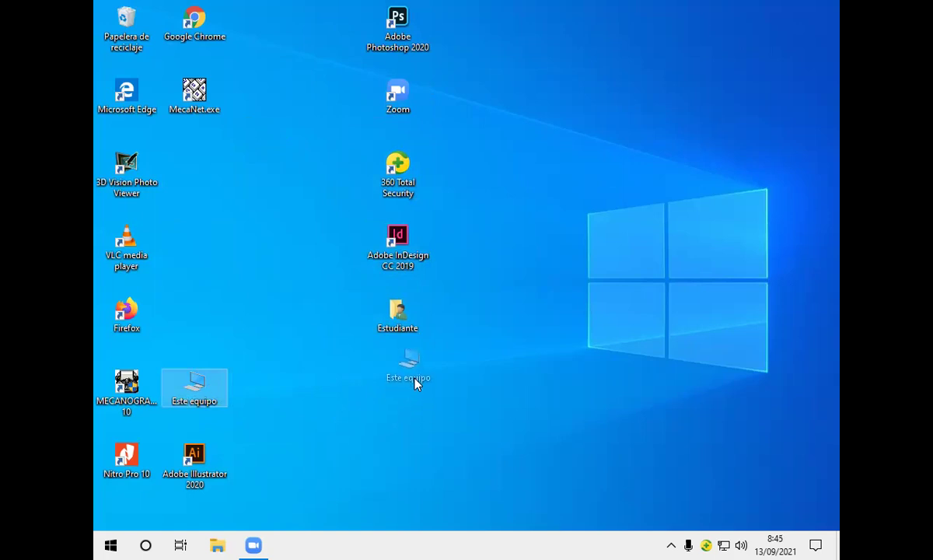
{"action": "left_click_drag", "start_coordinate": [414, 383], "coordinate": [417, 385]}
{"action": "left_click_drag", "start_coordinate": [206, 471], "coordinate": [420, 478]}
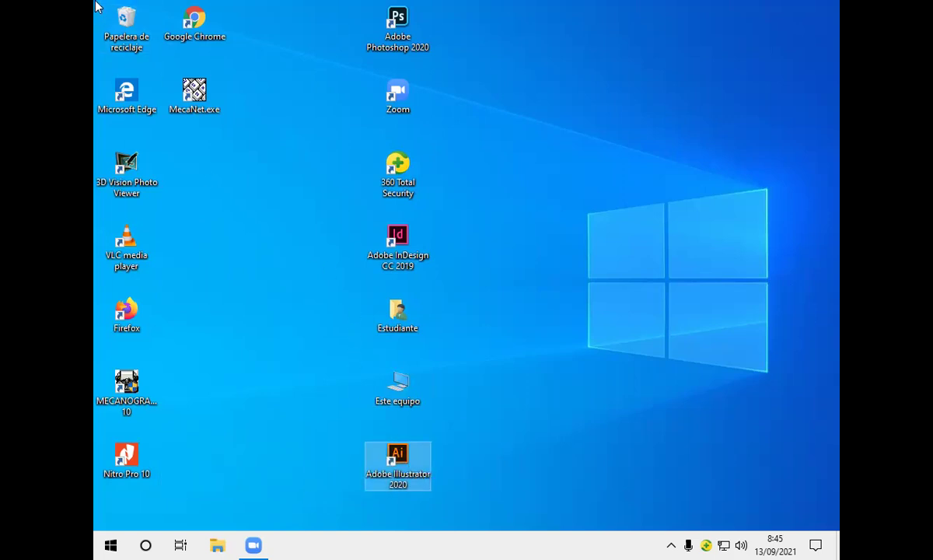
{"action": "left_click_drag", "start_coordinate": [136, 34], "coordinate": [340, 47]}
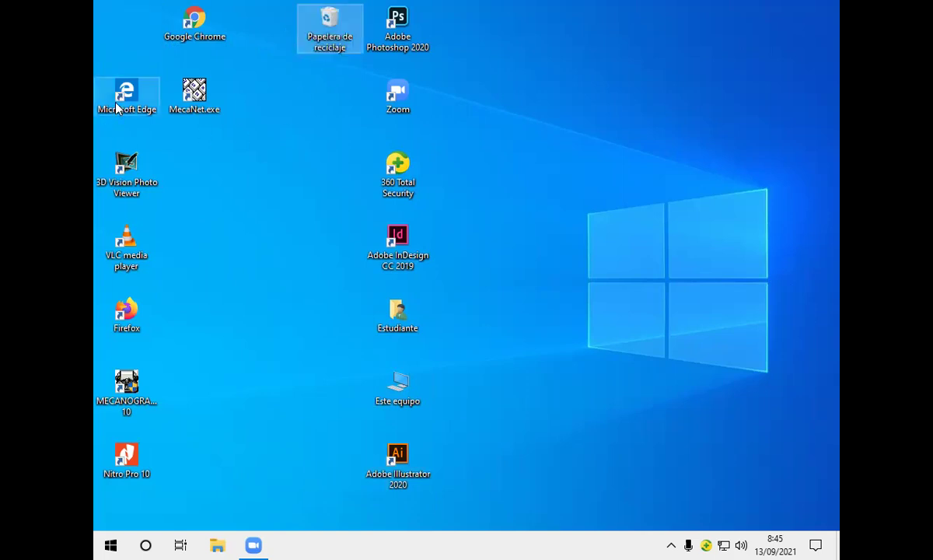
{"action": "left_click", "coordinate": [108, 96]}
{"action": "left_click", "coordinate": [195, 95], "text": "ctrl"}
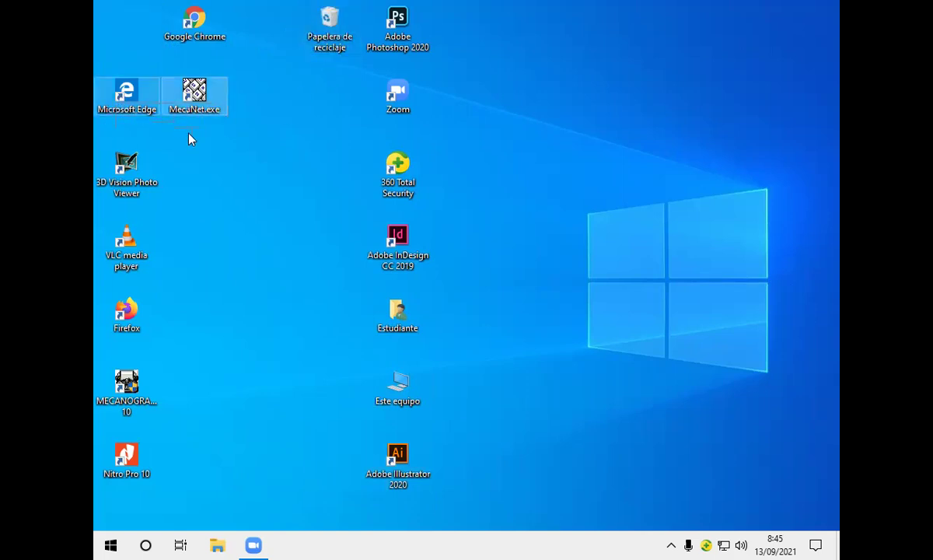
{"action": "mouse_move", "coordinate": [153, 100]}
{"action": "left_mouse_down"}
{"action": "mouse_move", "coordinate": [228, 118]}
{"action": "mouse_move", "coordinate": [218, 119]}
{"action": "mouse_move", "coordinate": [197, 46]}
{"action": "mouse_move", "coordinate": [151, 86]}
{"action": "left_mouse_up"}
{"action": "left_click_drag", "start_coordinate": [111, 87], "coordinate": [129, 94]}
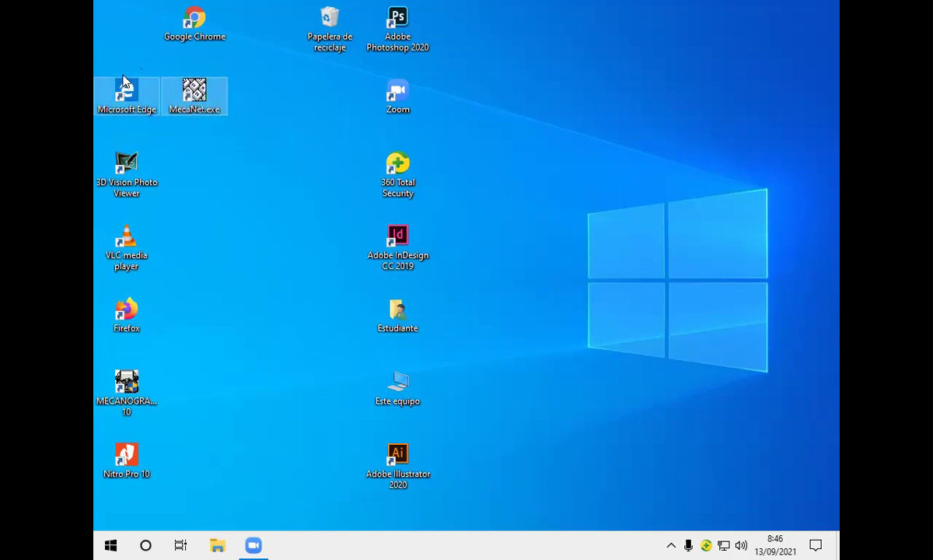
Move 3D Vision Photo Viewer, VLC, Firefox, MECANOGRAFIA 10 and Nitro Pro 10 into the fourth icon column, keeping each in its row
{"action": "left_click_drag", "start_coordinate": [123, 156], "coordinate": [343, 183]}
{"action": "left_click_drag", "start_coordinate": [127, 245], "coordinate": [326, 267]}
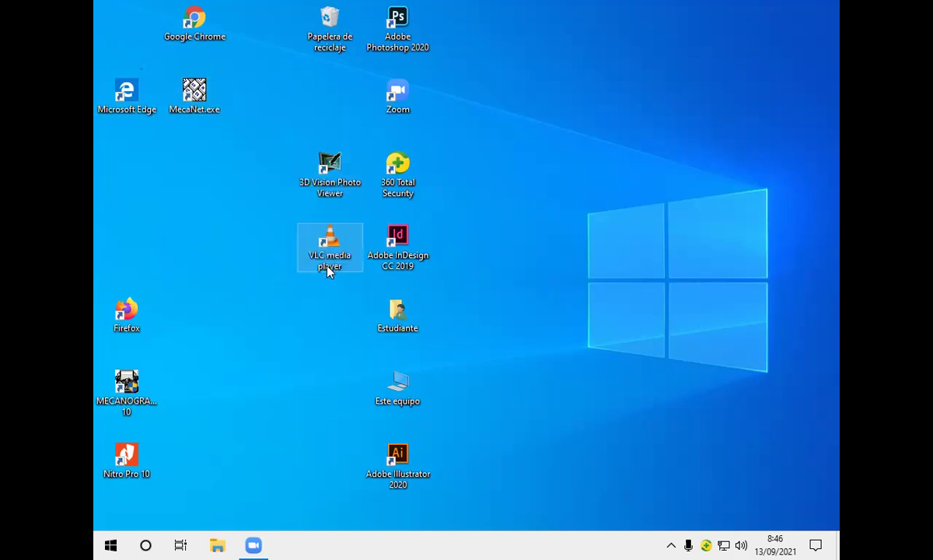
{"action": "left_click", "coordinate": [124, 310]}
{"action": "left_click_drag", "start_coordinate": [124, 309], "coordinate": [178, 321]}
{"action": "left_click_drag", "start_coordinate": [282, 335], "coordinate": [322, 301]}
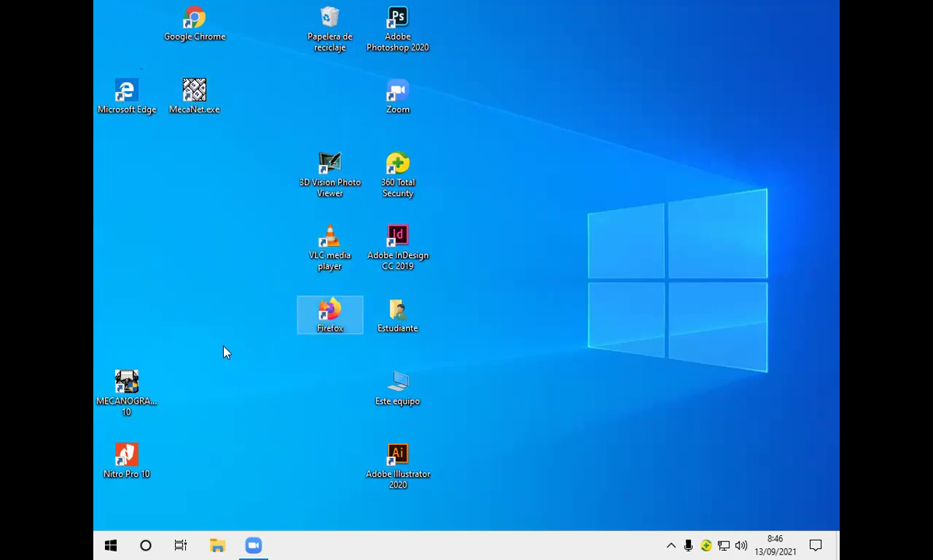
{"action": "left_click_drag", "start_coordinate": [127, 386], "coordinate": [331, 392]}
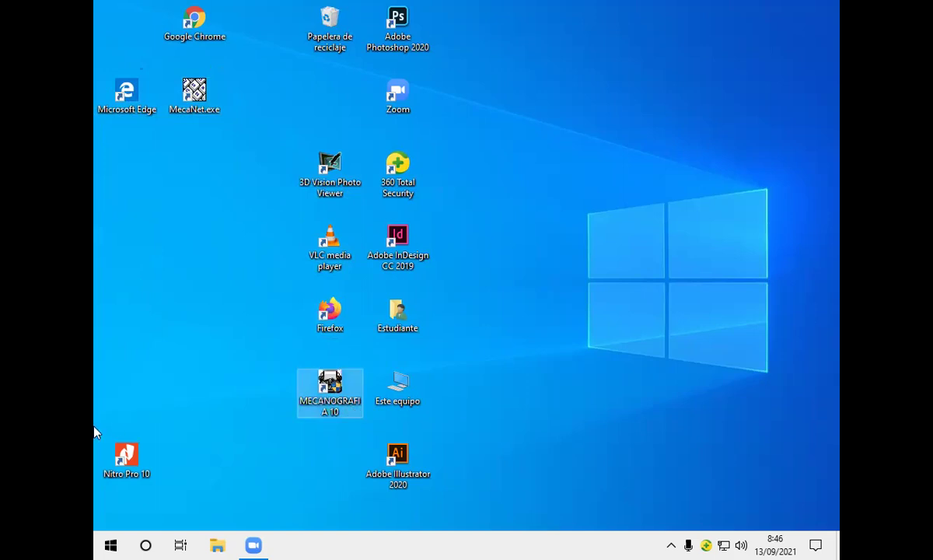
{"action": "left_click_drag", "start_coordinate": [123, 455], "coordinate": [321, 476]}
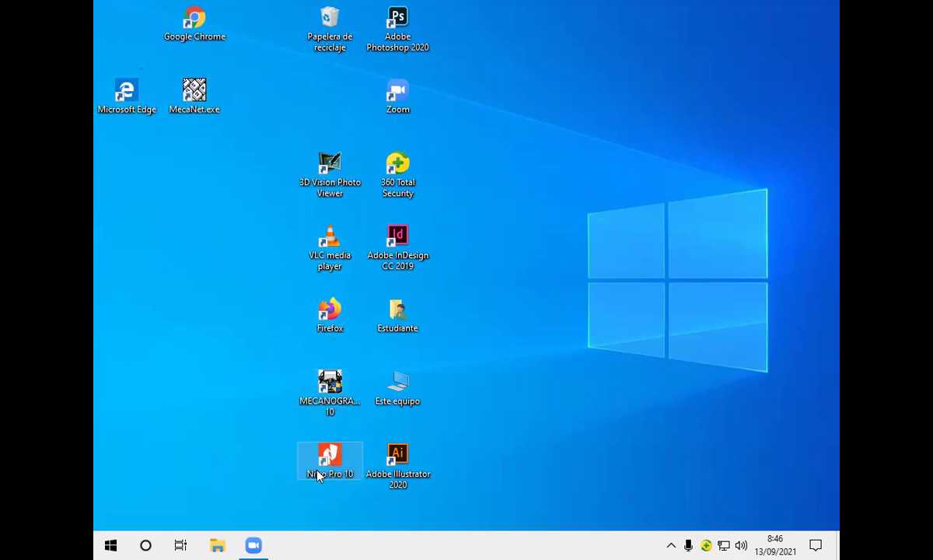
Move Google Chrome beside Papelera de reciclaje, Microsoft Edge beside Zoom, and MecaNet.exe directly left of Microsoft Edge
{"action": "left_click", "coordinate": [187, 34]}
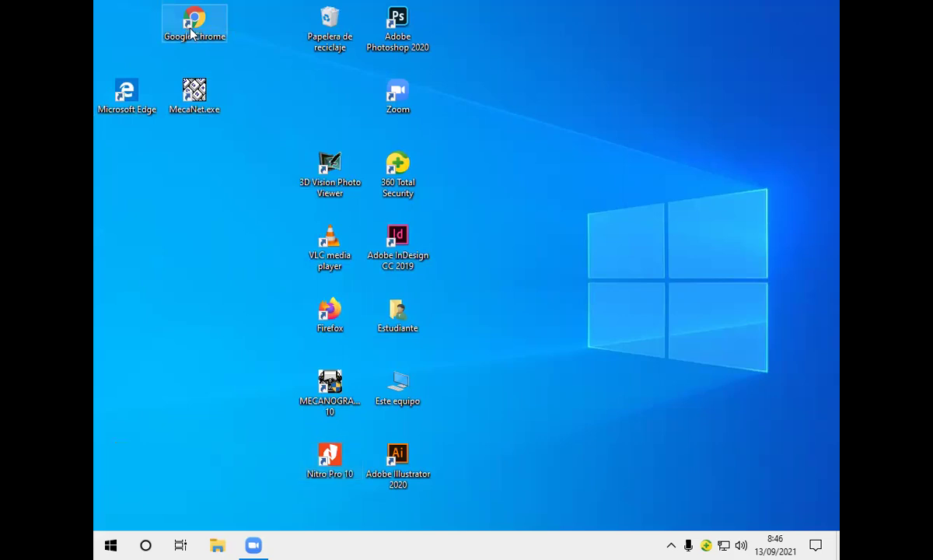
{"action": "left_click_drag", "start_coordinate": [206, 29], "coordinate": [269, 36]}
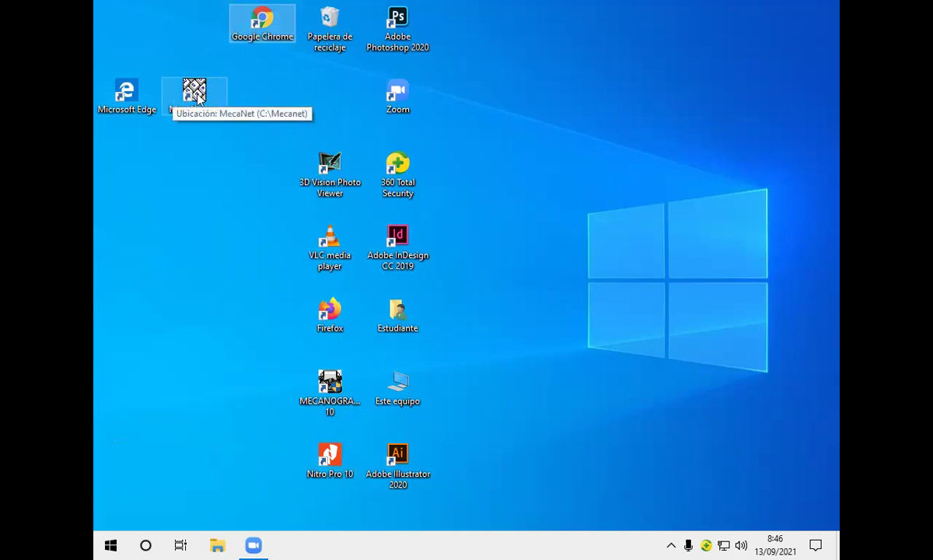
{"action": "mouse_move", "coordinate": [199, 93]}
{"action": "left_mouse_down"}
{"action": "mouse_move", "coordinate": [373, 106]}
{"action": "mouse_move", "coordinate": [194, 95]}
{"action": "left_mouse_up"}
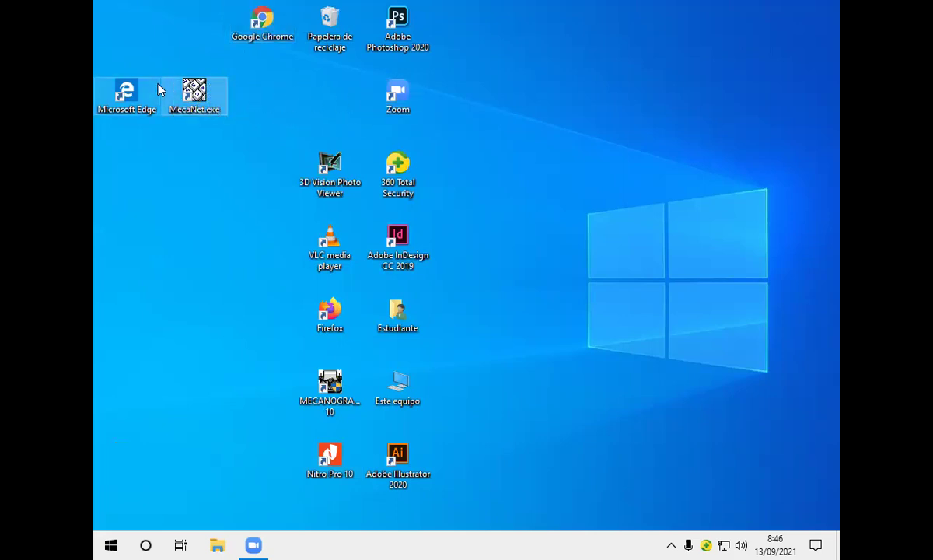
{"action": "left_click", "coordinate": [157, 86]}
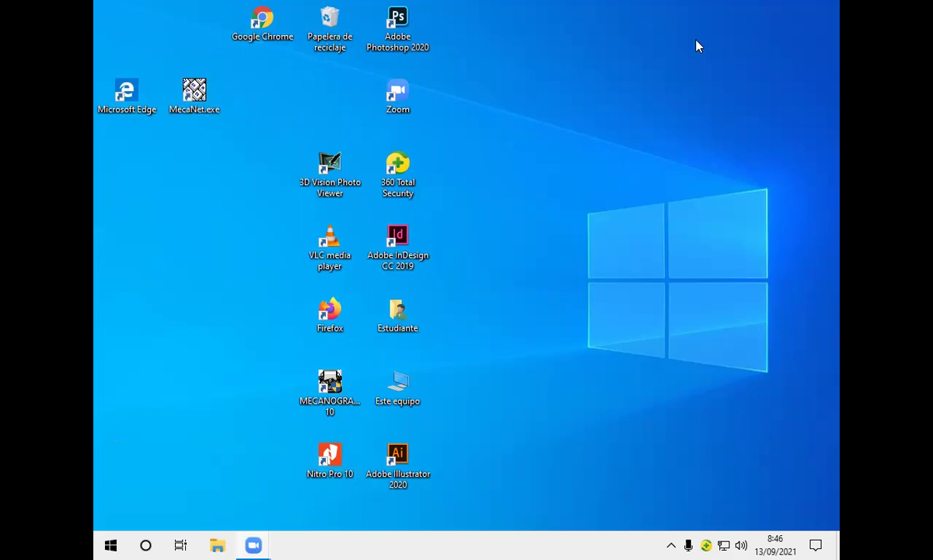
{"action": "left_click_drag", "start_coordinate": [120, 92], "coordinate": [320, 80]}
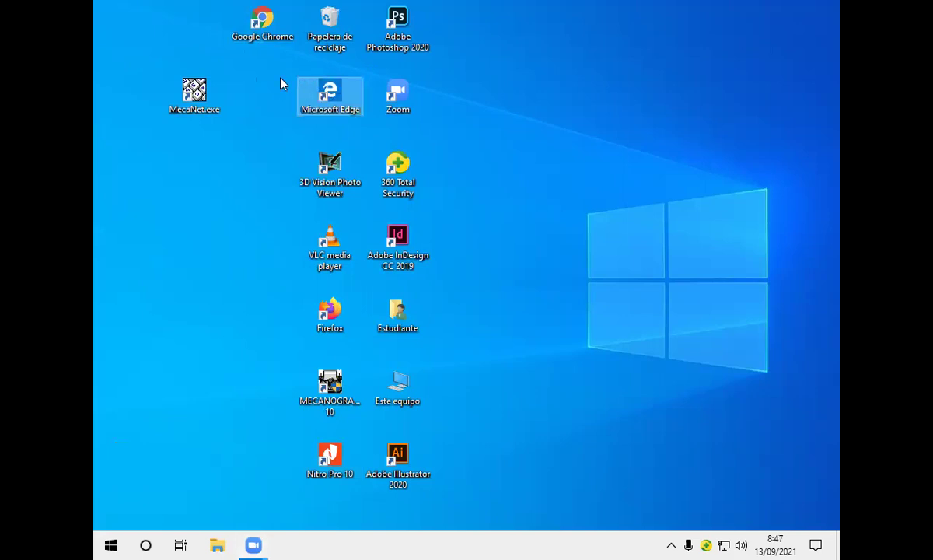
{"action": "left_click", "coordinate": [205, 101]}
{"action": "left_click_drag", "start_coordinate": [204, 101], "coordinate": [373, 102]}
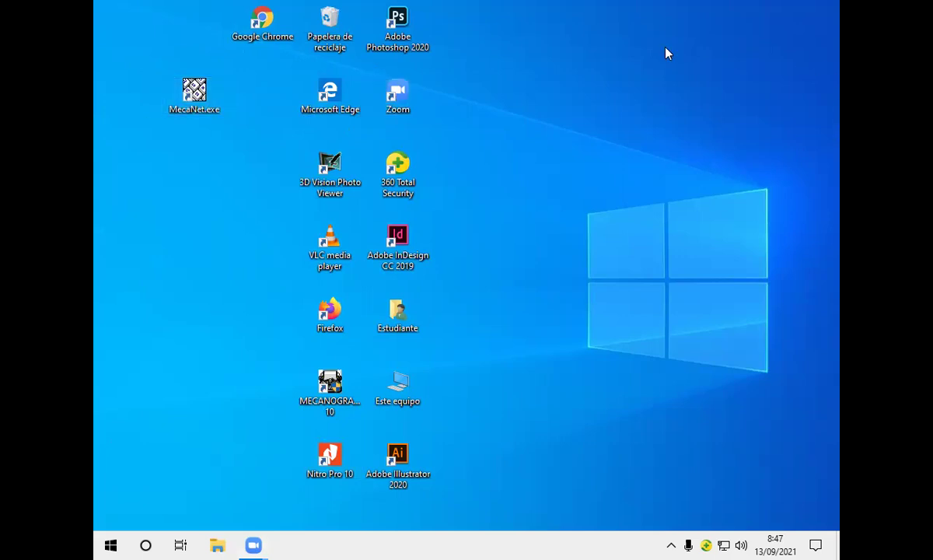
{"action": "left_click_drag", "start_coordinate": [206, 99], "coordinate": [268, 99]}
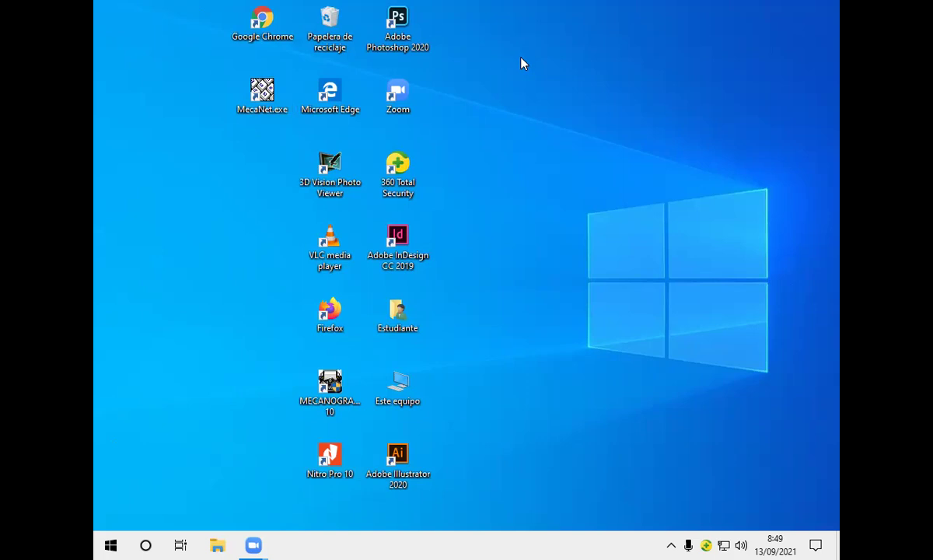
Open the Temas page of the desktop personalization settings
{"action": "right_click", "coordinate": [502, 235]}
{"action": "mouse_move", "coordinate": [566, 244]}
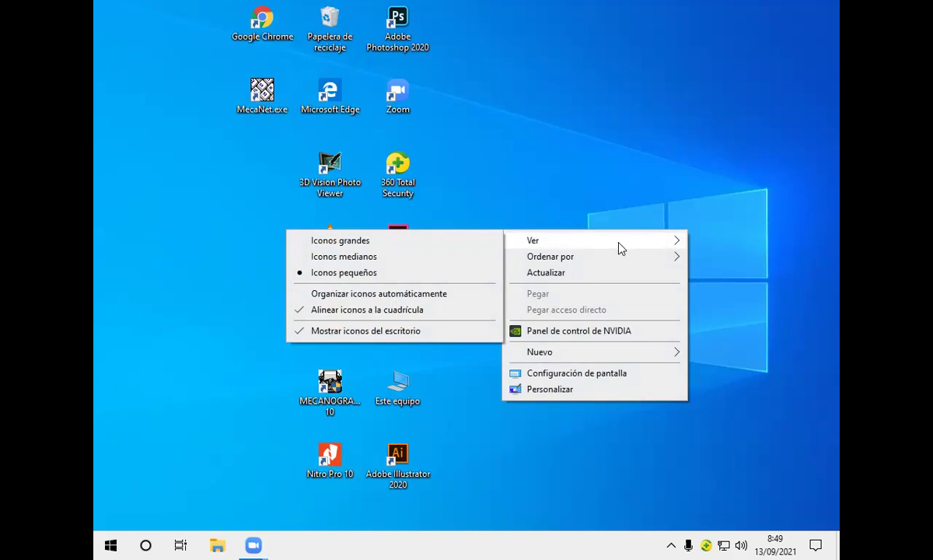
{"action": "mouse_move", "coordinate": [605, 263]}
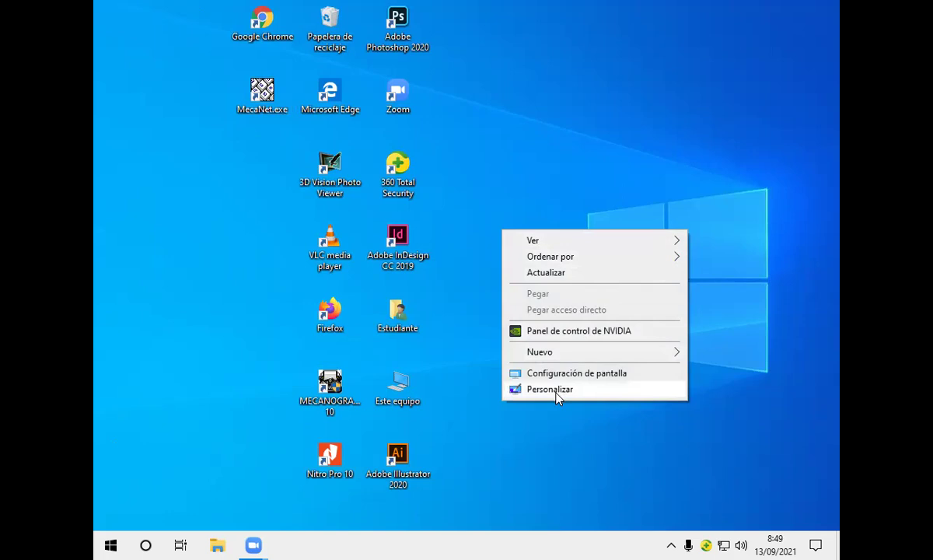
{"action": "left_click", "coordinate": [556, 391]}
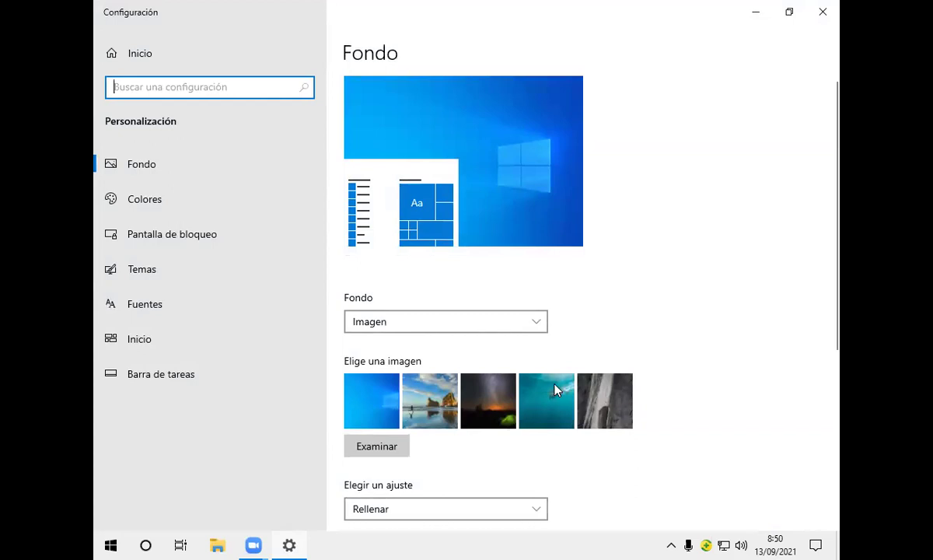
{"action": "left_click", "coordinate": [136, 272]}
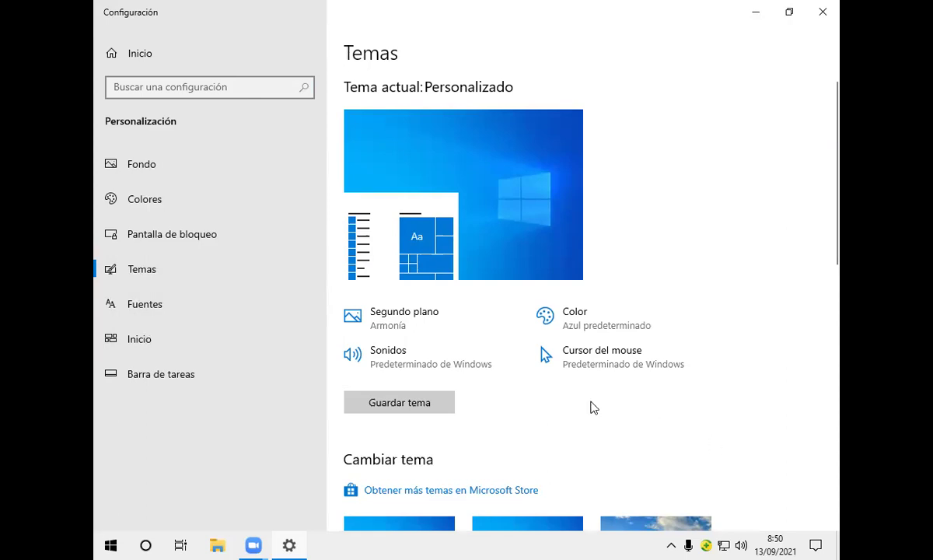
Open the desktop icon settings from the Temas page and enable the Red icon for the desktop
{"action": "scroll", "coordinate": [593, 408], "scroll_direction": "down", "scroll_amount": 2}
{"action": "scroll", "coordinate": [591, 407], "scroll_direction": "down", "scroll_amount": 2}
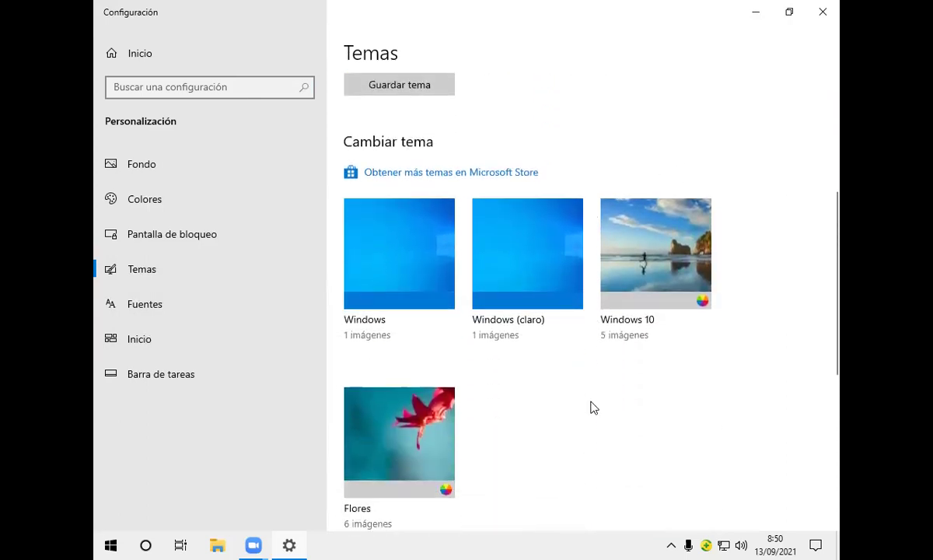
{"action": "scroll", "coordinate": [593, 407], "scroll_direction": "down", "scroll_amount": 4}
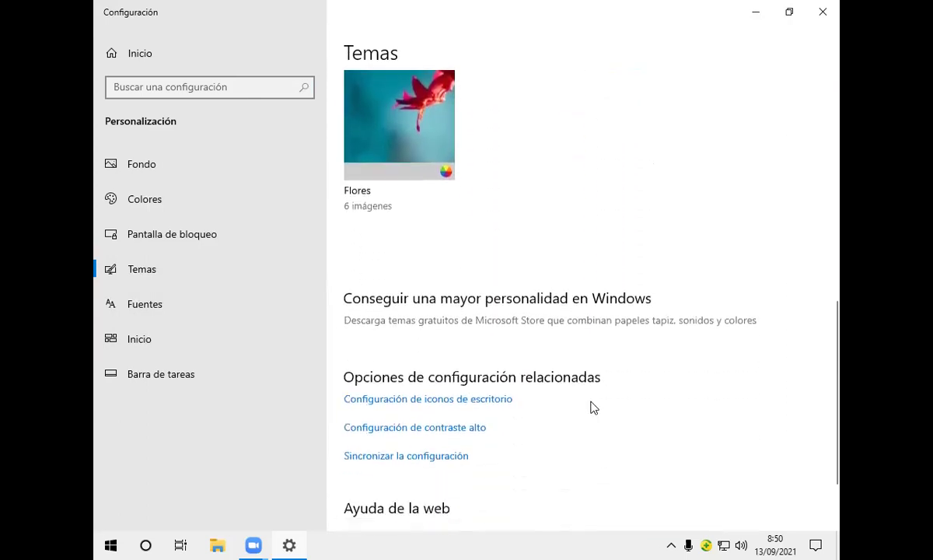
{"action": "scroll", "coordinate": [592, 407], "scroll_direction": "down", "scroll_amount": 1}
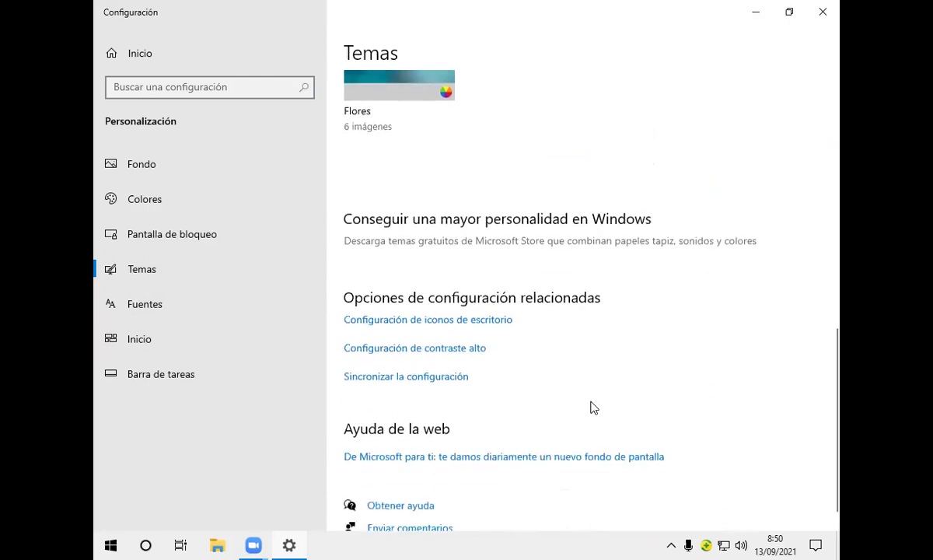
{"action": "left_click", "coordinate": [384, 325]}
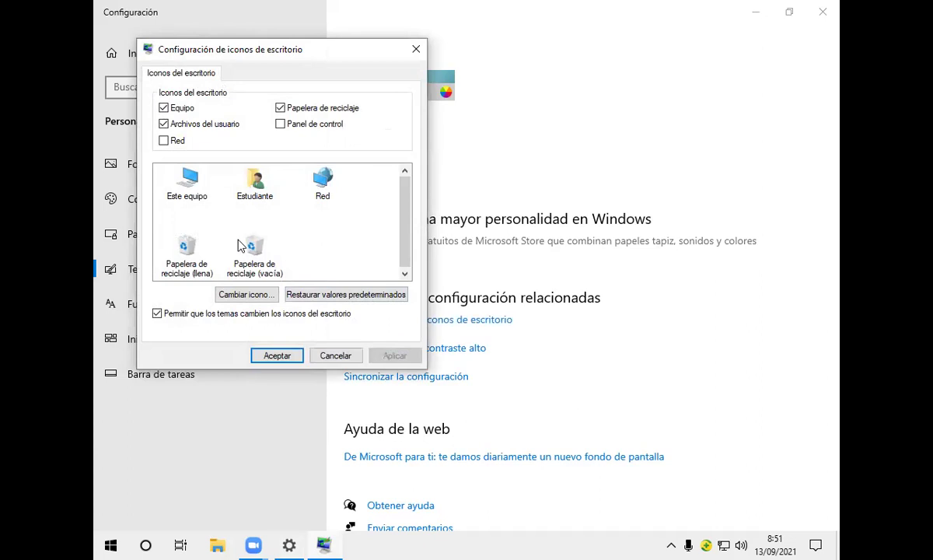
{"action": "left_click", "coordinate": [164, 141]}
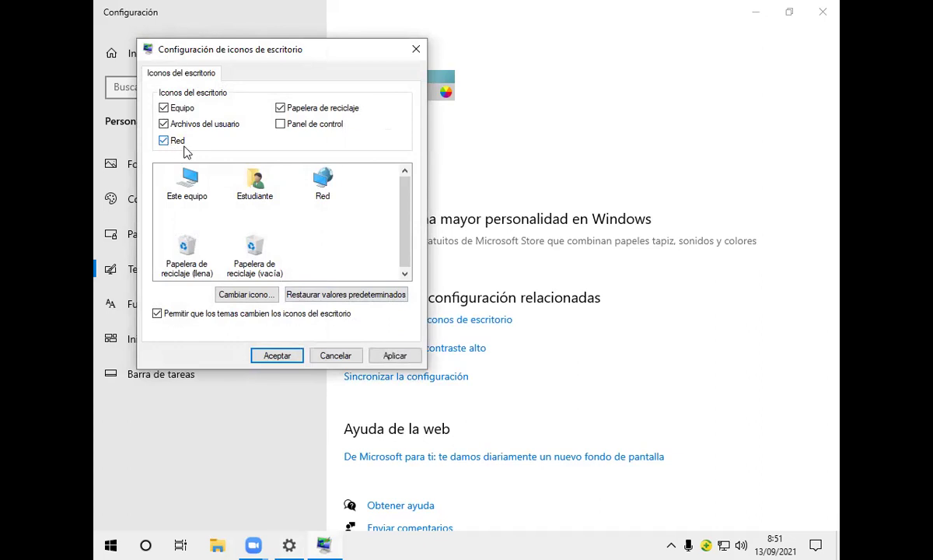
Open the icon choices for Este equipo and examine the icons towards the start of the imageres.dll list
{"action": "left_click", "coordinate": [184, 199]}
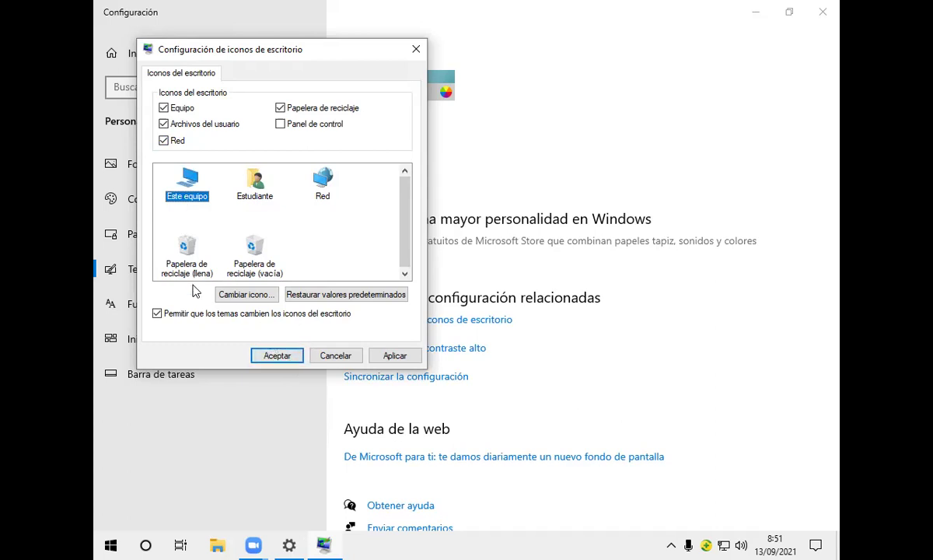
{"action": "left_click", "coordinate": [237, 293]}
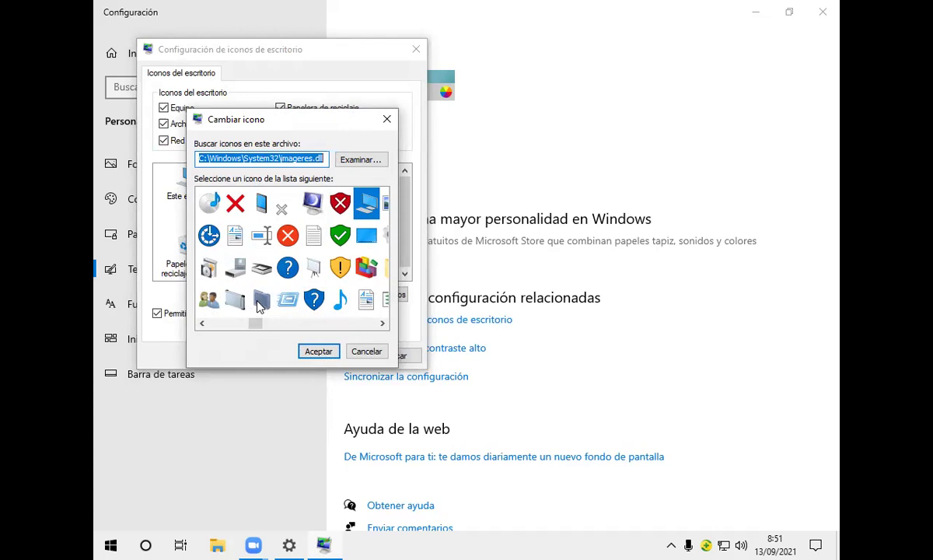
{"action": "left_click", "coordinate": [200, 323]}
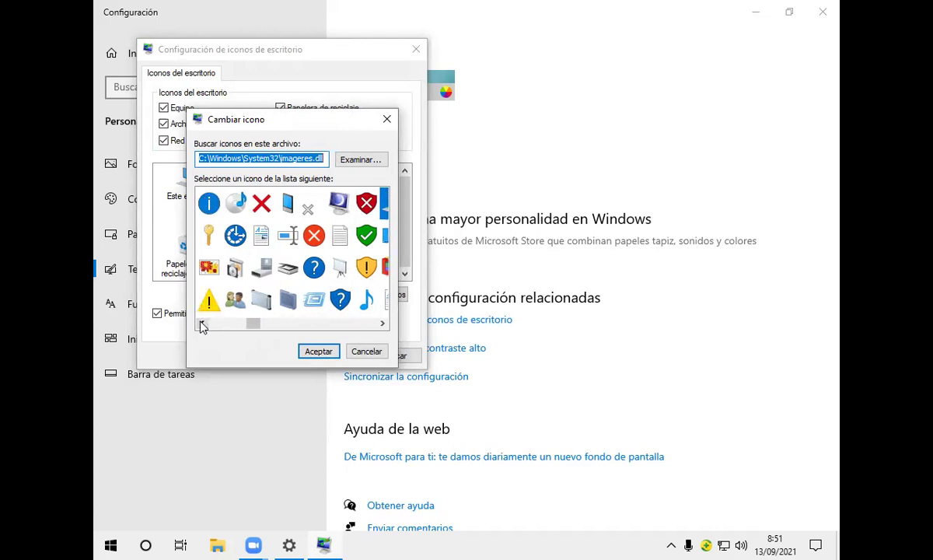
{"action": "left_click", "coordinate": [200, 323]}
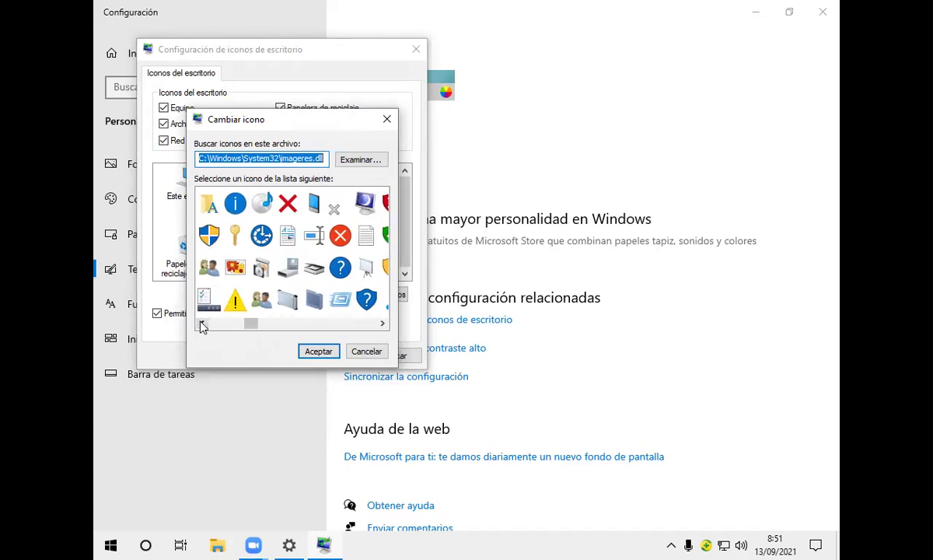
{"action": "left_click", "coordinate": [200, 323]}
{"action": "left_click", "coordinate": [201, 322]}
{"action": "left_click", "coordinate": [201, 322]}
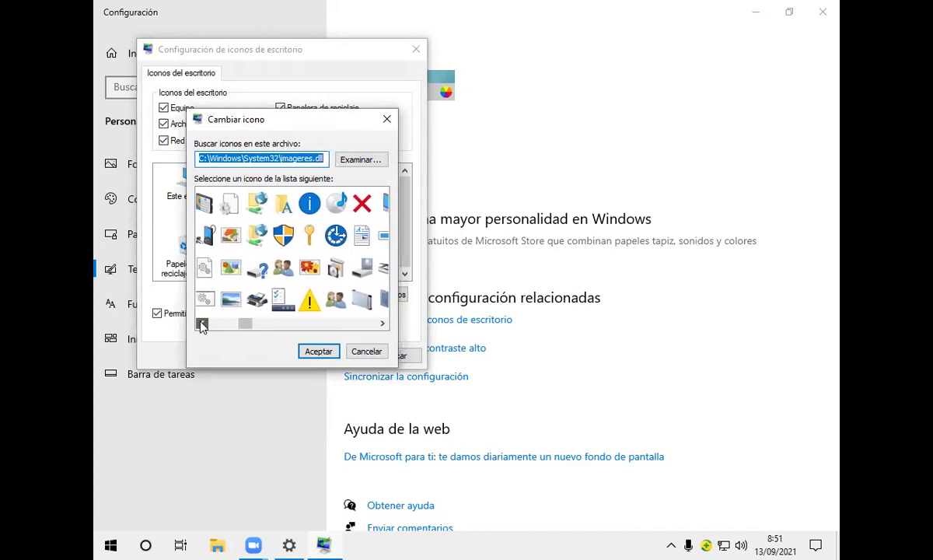
{"action": "left_click", "coordinate": [201, 322]}
{"action": "left_click", "coordinate": [200, 322]}
{"action": "left_click", "coordinate": [200, 322]}
{"action": "left_click", "coordinate": [201, 323]}
{"action": "left_click", "coordinate": [201, 323]}
{"action": "left_click", "coordinate": [201, 323]}
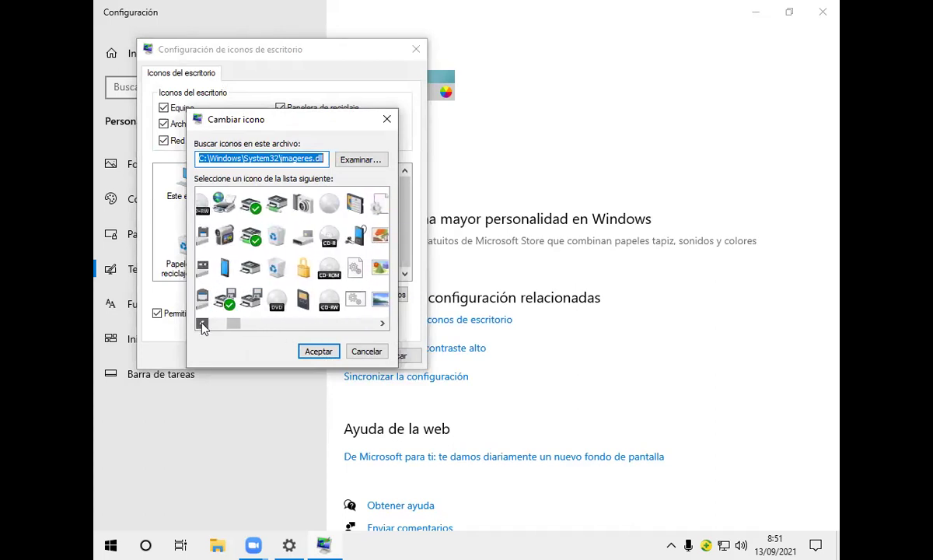
{"action": "left_click", "coordinate": [200, 322]}
{"action": "left_click", "coordinate": [201, 323]}
{"action": "left_click", "coordinate": [201, 322]}
{"action": "left_click", "coordinate": [200, 323]}
{"action": "left_click", "coordinate": [201, 323]}
{"action": "left_click", "coordinate": [200, 323]}
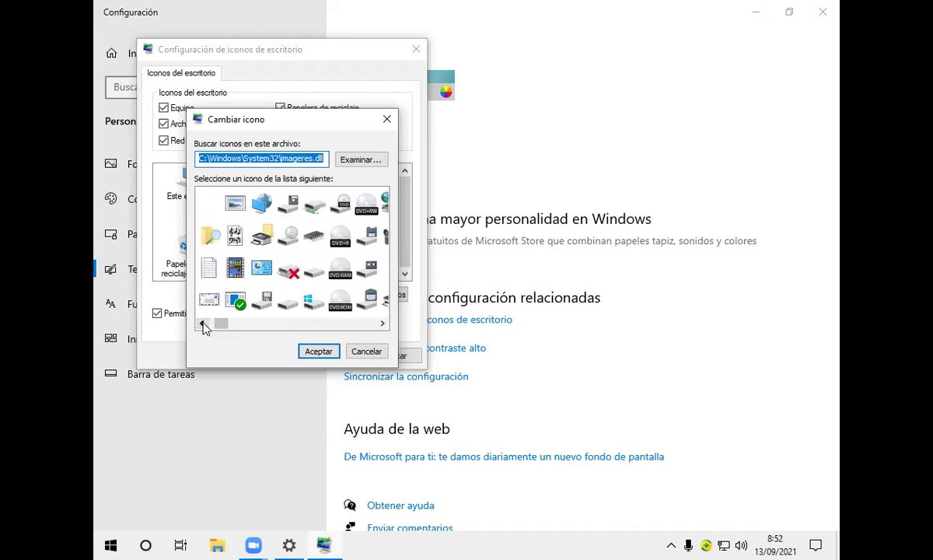
{"action": "left_click", "coordinate": [202, 323]}
{"action": "left_click", "coordinate": [202, 323]}
{"action": "left_click", "coordinate": [201, 323]}
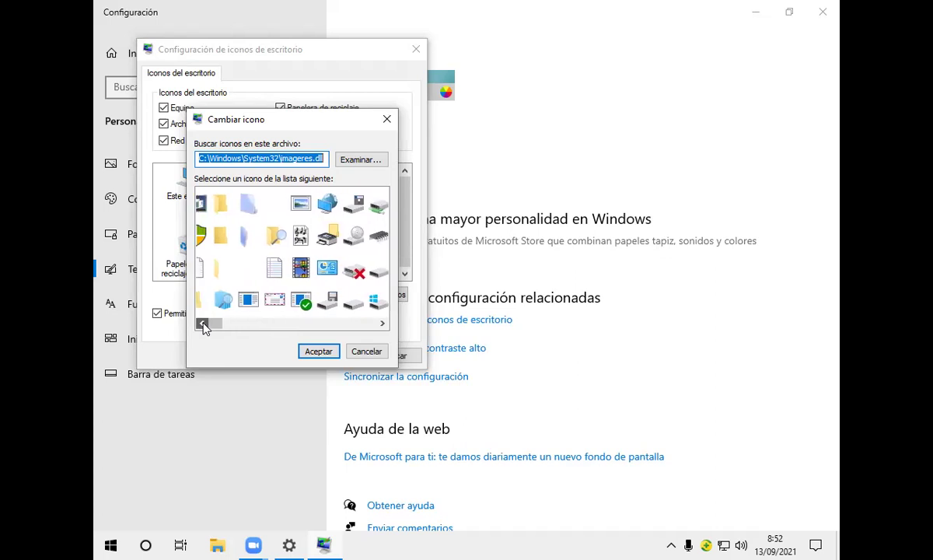
Examine the rest of the available imageres.dll icons for Este equipo, through to the end of the list
{"action": "left_click", "coordinate": [383, 324]}
{"action": "left_click", "coordinate": [383, 324]}
{"action": "left_click", "coordinate": [383, 324]}
{"action": "left_click", "coordinate": [383, 323]}
{"action": "left_click", "coordinate": [382, 324]}
{"action": "left_click", "coordinate": [382, 324]}
{"action": "left_click", "coordinate": [383, 324]}
{"action": "left_click", "coordinate": [383, 324]}
{"action": "left_click", "coordinate": [383, 324]}
{"action": "left_click", "coordinate": [383, 324]}
{"action": "left_click", "coordinate": [383, 323]}
{"action": "left_click", "coordinate": [383, 324]}
{"action": "left_click", "coordinate": [383, 324]}
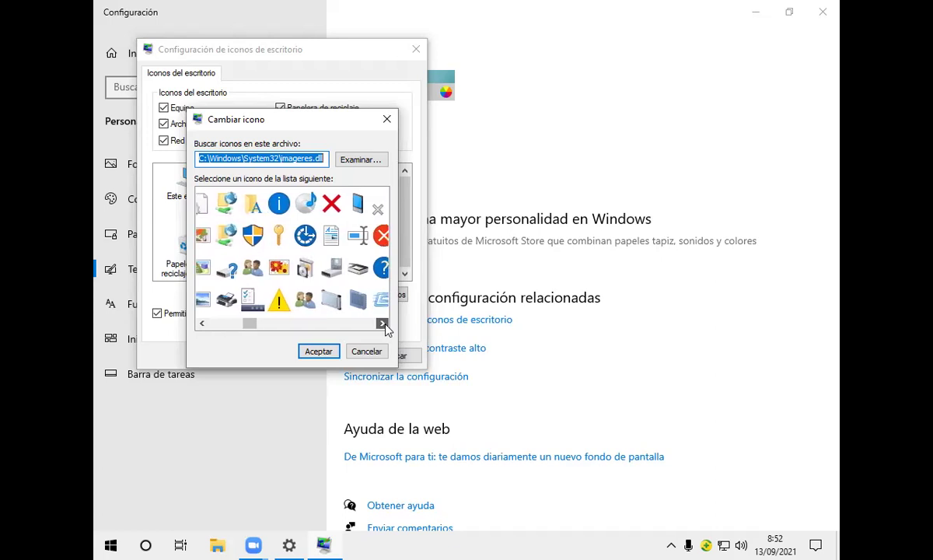
{"action": "left_click", "coordinate": [383, 324]}
{"action": "left_click", "coordinate": [383, 323]}
{"action": "left_click", "coordinate": [382, 323]}
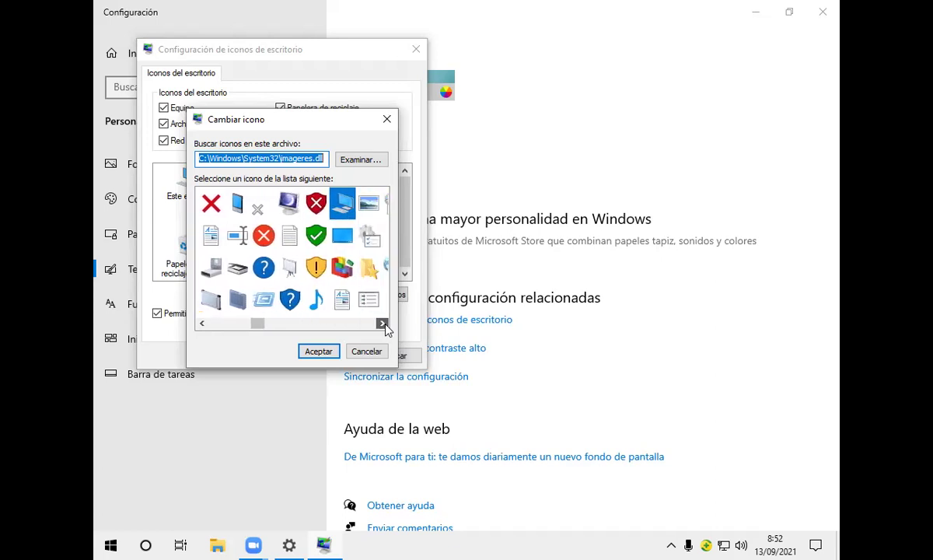
{"action": "left_click", "coordinate": [383, 323]}
{"action": "left_click", "coordinate": [382, 323]}
{"action": "left_click", "coordinate": [383, 323]}
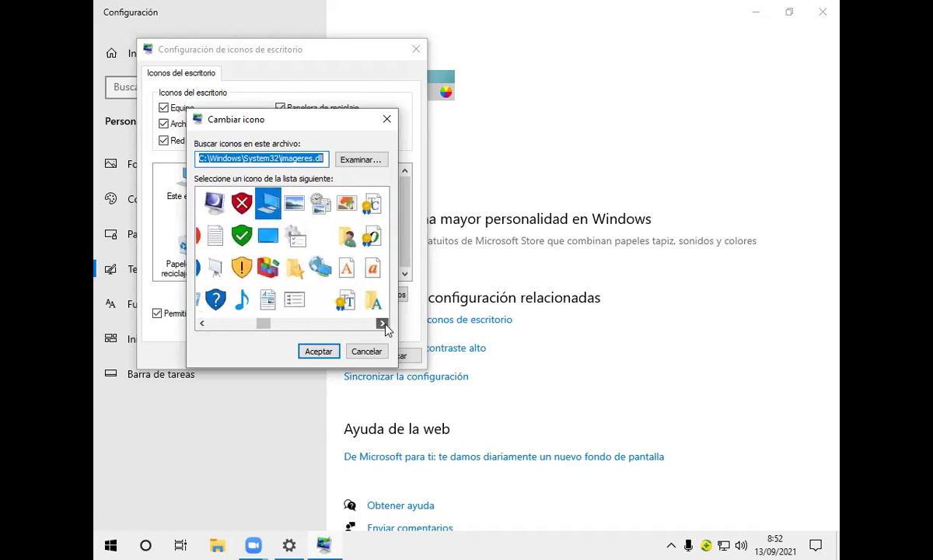
{"action": "left_click", "coordinate": [383, 324]}
{"action": "left_click", "coordinate": [383, 324]}
{"action": "left_click", "coordinate": [383, 324]}
{"action": "left_click", "coordinate": [383, 324]}
{"action": "left_click", "coordinate": [382, 324]}
{"action": "left_click", "coordinate": [382, 323]}
{"action": "left_click", "coordinate": [383, 323]}
{"action": "left_click", "coordinate": [382, 324]}
{"action": "left_click", "coordinate": [382, 323]}
{"action": "left_click", "coordinate": [382, 323]}
{"action": "left_click", "coordinate": [382, 323]}
{"action": "left_click", "coordinate": [382, 323]}
{"action": "left_click", "coordinate": [382, 323]}
{"action": "left_click", "coordinate": [383, 324]}
{"action": "left_click", "coordinate": [383, 323]}
{"action": "left_click", "coordinate": [382, 324]}
{"action": "left_click", "coordinate": [383, 324]}
{"action": "left_click", "coordinate": [382, 323]}
{"action": "left_click", "coordinate": [383, 323]}
{"action": "left_click", "coordinate": [383, 323]}
{"action": "left_click", "coordinate": [383, 323]}
{"action": "left_click", "coordinate": [383, 323]}
{"action": "left_click", "coordinate": [382, 323]}
{"action": "left_click", "coordinate": [383, 324]}
{"action": "left_click", "coordinate": [383, 323]}
{"action": "left_click", "coordinate": [382, 324]}
{"action": "left_click", "coordinate": [383, 323]}
{"action": "left_click", "coordinate": [382, 324]}
{"action": "left_click", "coordinate": [383, 324]}
{"action": "left_click", "coordinate": [382, 324]}
{"action": "left_click", "coordinate": [382, 324]}
{"action": "left_click", "coordinate": [383, 323]}
{"action": "left_click", "coordinate": [382, 324]}
{"action": "left_click", "coordinate": [382, 324]}
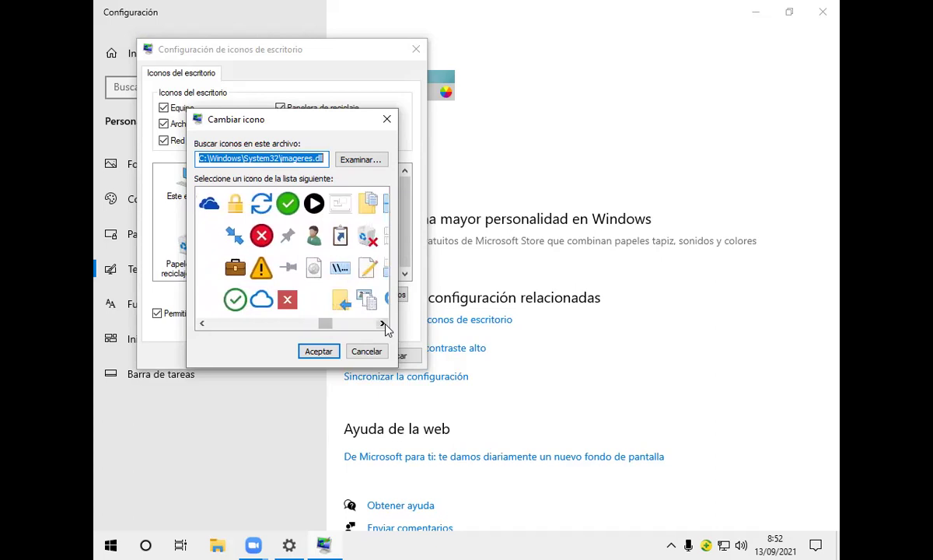
{"action": "left_click", "coordinate": [383, 323]}
{"action": "left_click", "coordinate": [383, 324]}
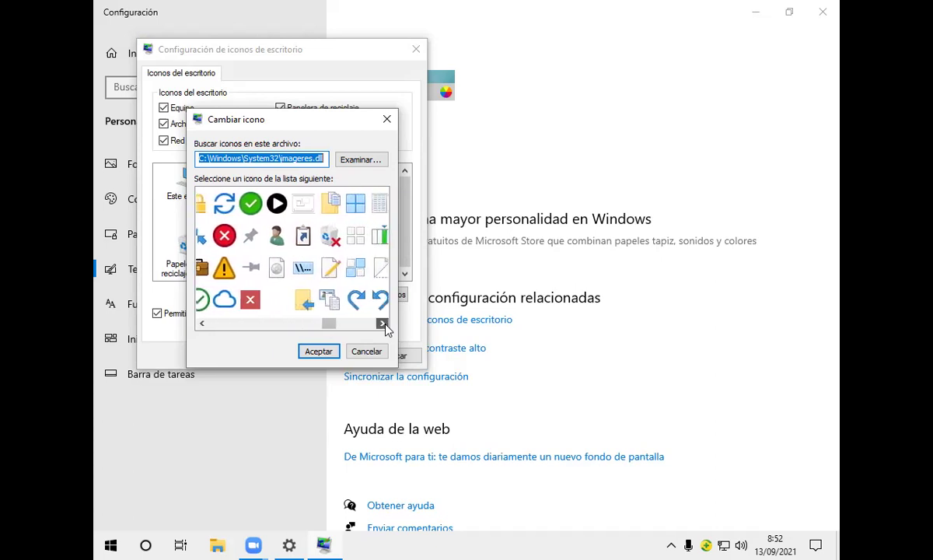
{"action": "left_click", "coordinate": [383, 324]}
{"action": "left_click", "coordinate": [383, 324]}
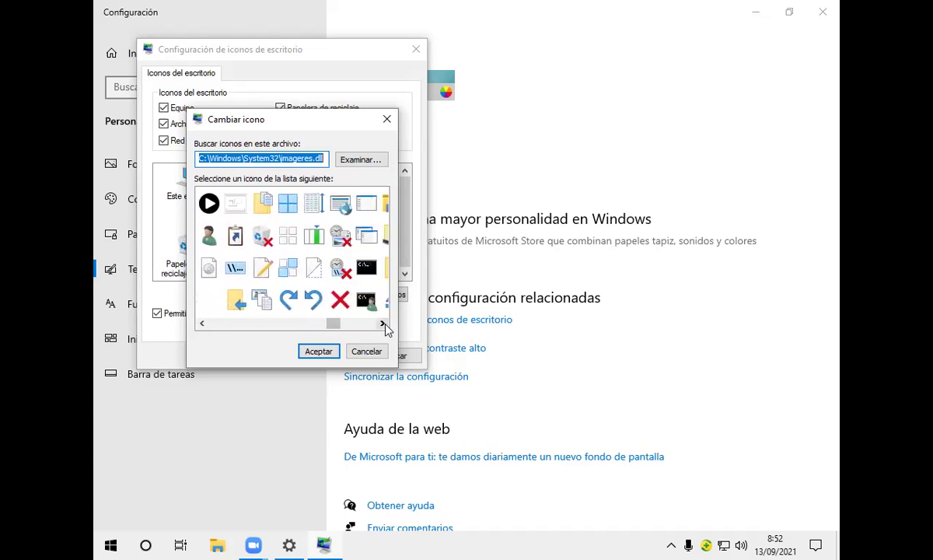
{"action": "left_click", "coordinate": [383, 323]}
{"action": "left_click", "coordinate": [382, 323]}
{"action": "left_click", "coordinate": [382, 323]}
{"action": "left_click", "coordinate": [383, 323]}
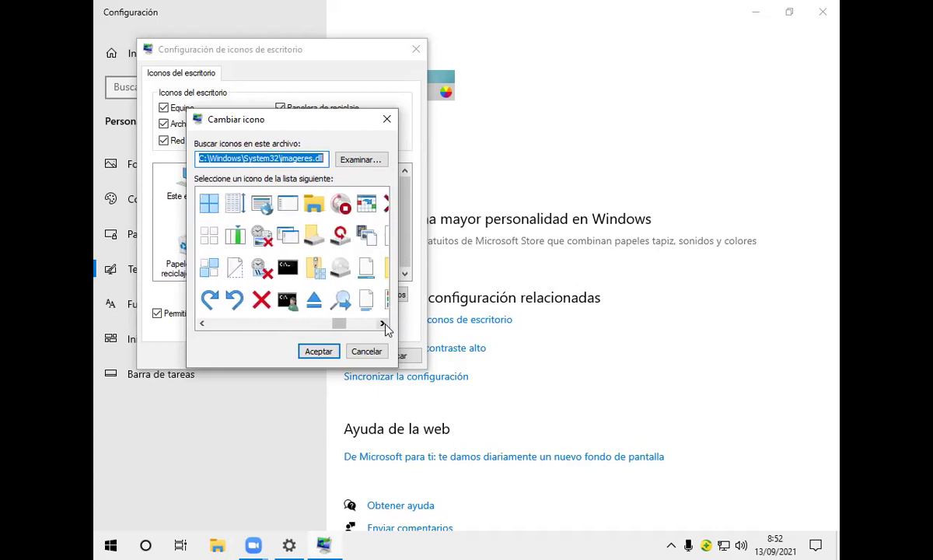
{"action": "left_click", "coordinate": [383, 324]}
{"action": "left_click", "coordinate": [383, 324]}
{"action": "left_click", "coordinate": [382, 323]}
{"action": "left_click", "coordinate": [382, 323]}
{"action": "left_click", "coordinate": [382, 323]}
{"action": "left_click", "coordinate": [382, 324]}
{"action": "left_click", "coordinate": [382, 323]}
{"action": "left_click", "coordinate": [383, 324]}
{"action": "left_click", "coordinate": [383, 324]}
{"action": "left_click", "coordinate": [383, 323]}
{"action": "left_click", "coordinate": [383, 323]}
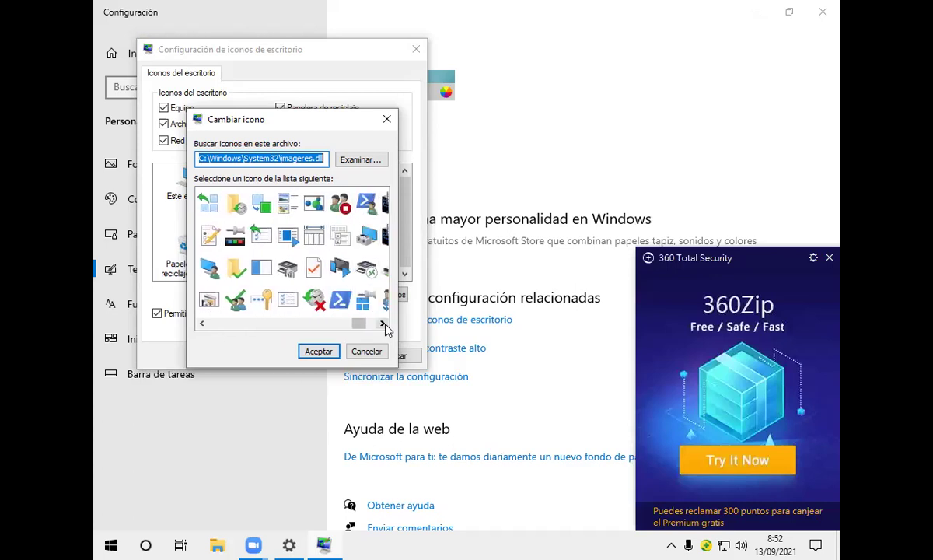
{"action": "left_click", "coordinate": [383, 324]}
{"action": "left_click", "coordinate": [382, 324]}
{"action": "left_click", "coordinate": [383, 324]}
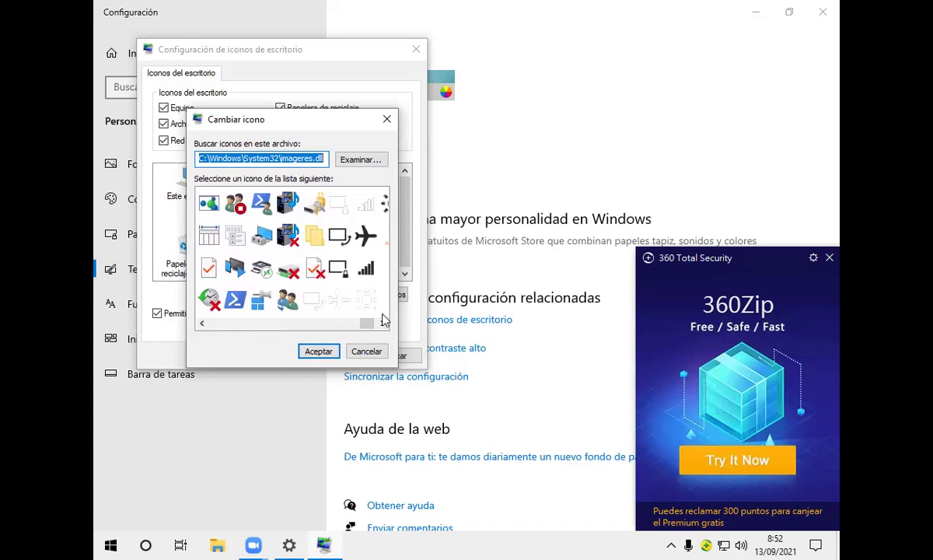
{"action": "left_click", "coordinate": [383, 324]}
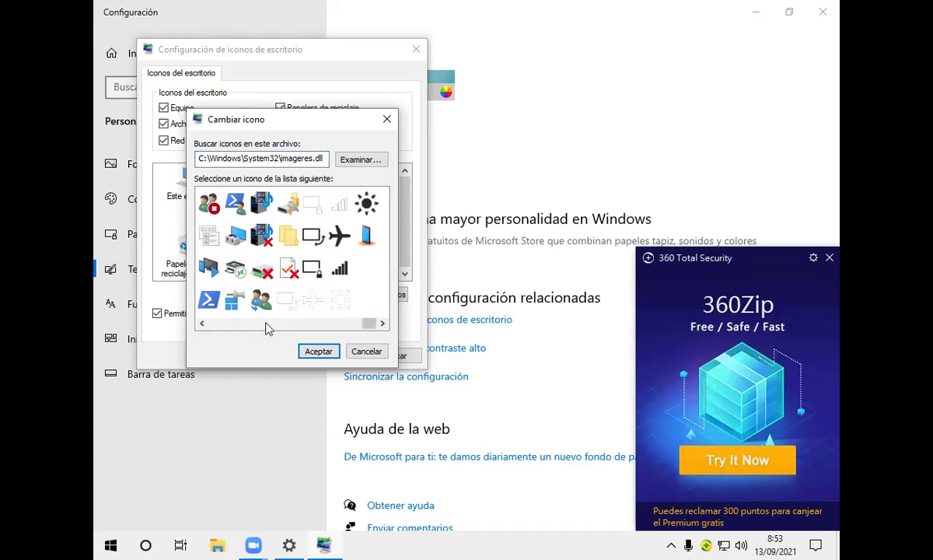
Try the person icon and the brown icon beside the font files as candidates for Este equipo
{"action": "left_click_drag", "start_coordinate": [374, 332], "coordinate": [317, 332]}
{"action": "left_click", "coordinate": [286, 205]}
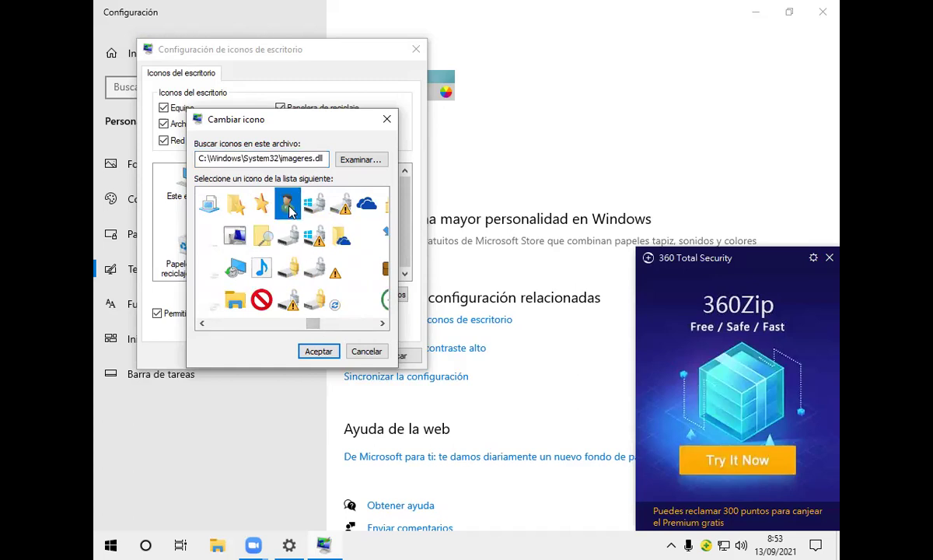
{"action": "left_click_drag", "start_coordinate": [312, 324], "coordinate": [254, 327]}
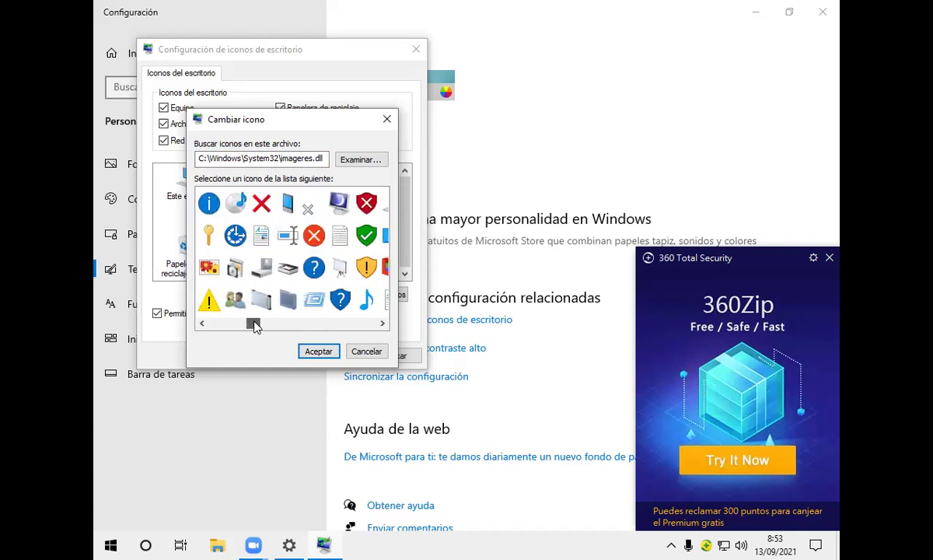
{"action": "mouse_move", "coordinate": [256, 327]}
{"action": "left_mouse_down"}
{"action": "mouse_move", "coordinate": [210, 329]}
{"action": "mouse_move", "coordinate": [252, 336]}
{"action": "left_mouse_up"}
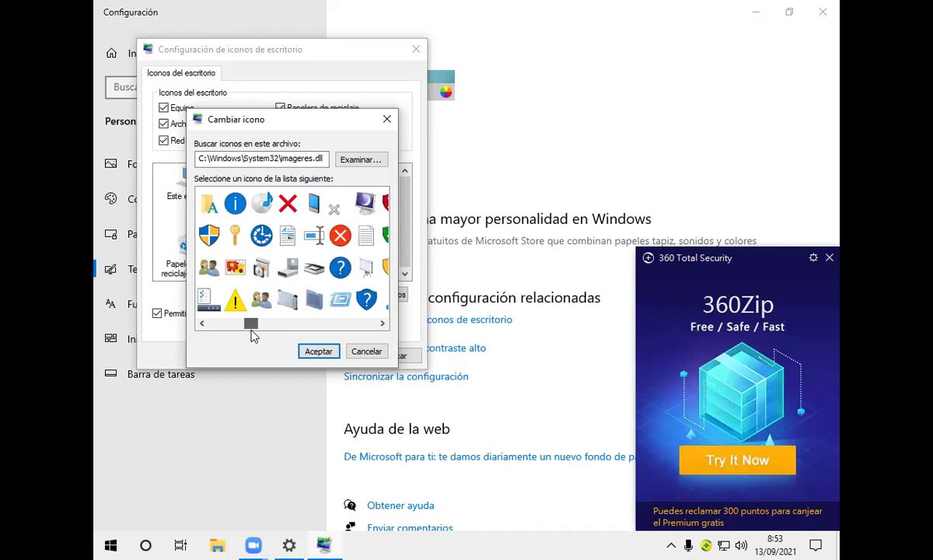
{"action": "left_click_drag", "start_coordinate": [252, 336], "coordinate": [265, 326]}
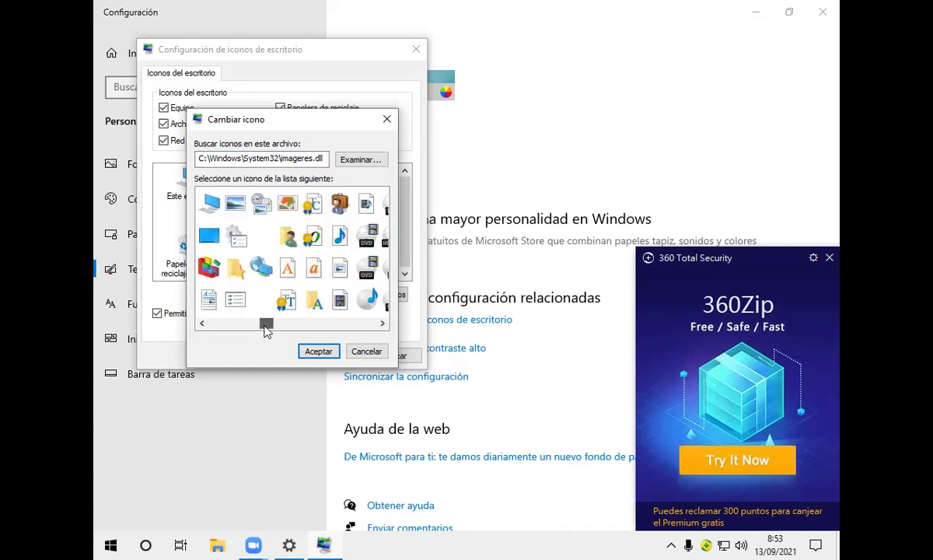
{"action": "left_click", "coordinate": [341, 212]}
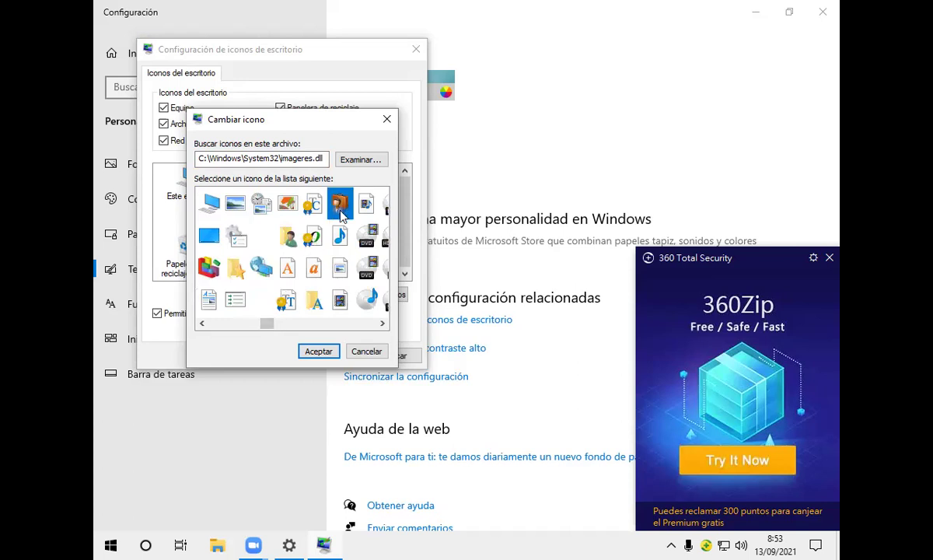
Change the Este equipo icon to the blue monitor with a person in front of it
{"action": "left_click", "coordinate": [382, 325]}
{"action": "left_click", "coordinate": [382, 324]}
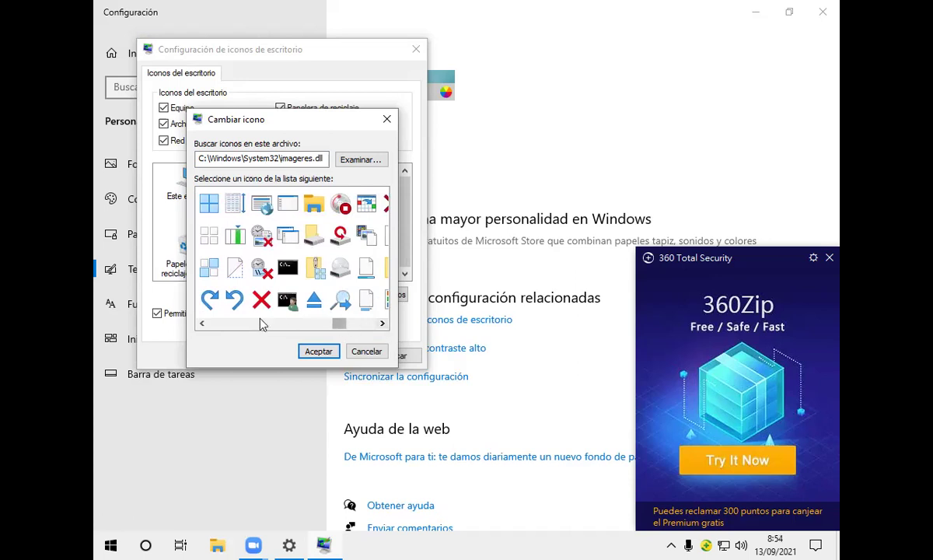
{"action": "left_click", "coordinate": [200, 325]}
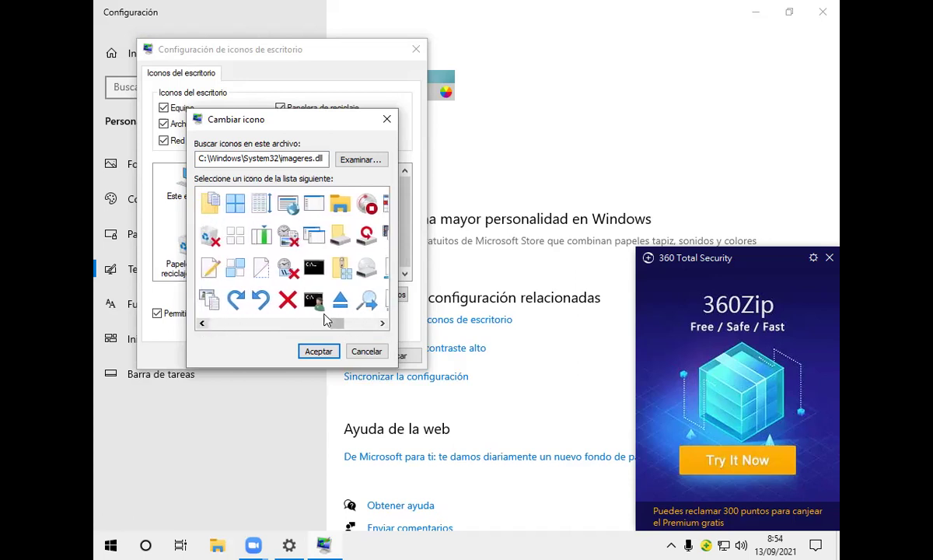
{"action": "left_click", "coordinate": [382, 324]}
{"action": "left_click_drag", "start_coordinate": [382, 323], "coordinate": [381, 323]}
{"action": "left_click", "coordinate": [321, 278]}
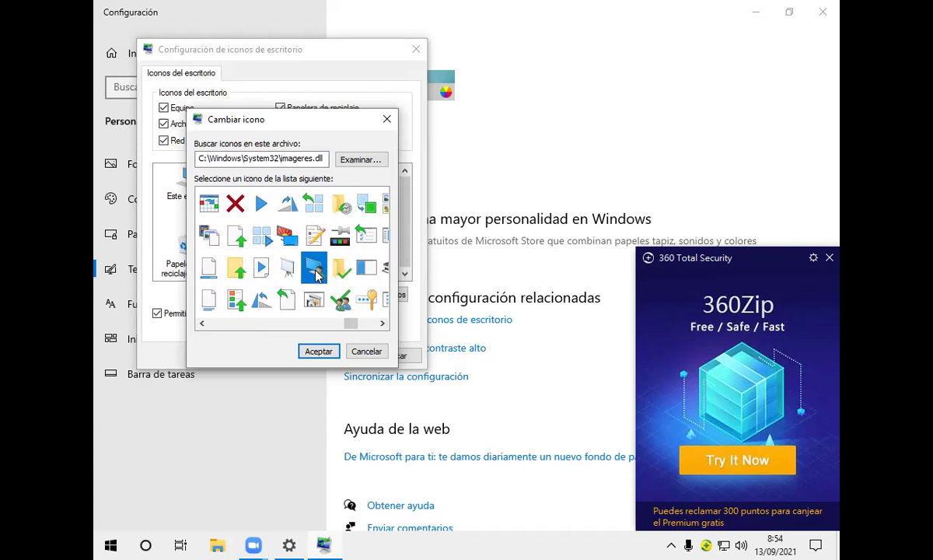
{"action": "left_click", "coordinate": [317, 350]}
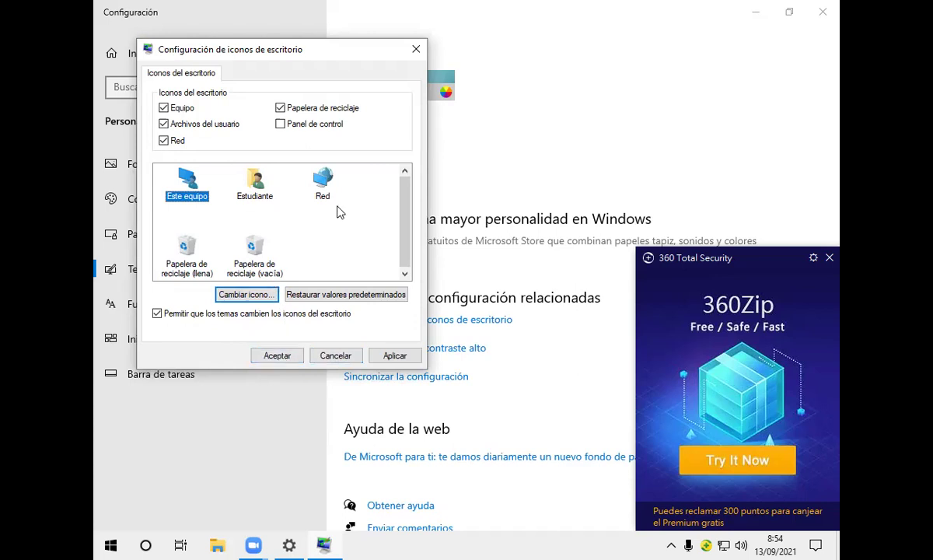
Change the Red desktop icon to the red X from imageres.dll, apply it, and minimize the settings window
{"action": "left_click", "coordinate": [323, 190]}
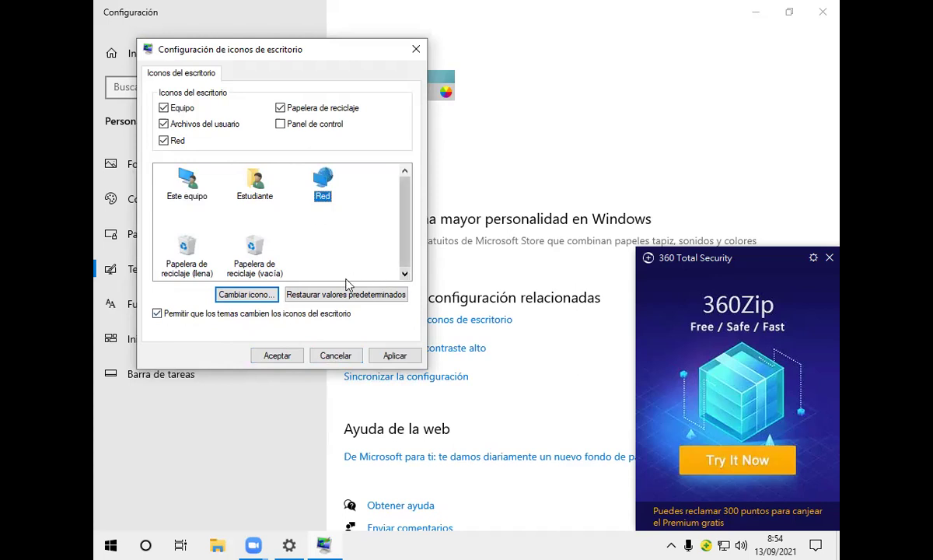
{"action": "left_click", "coordinate": [245, 294]}
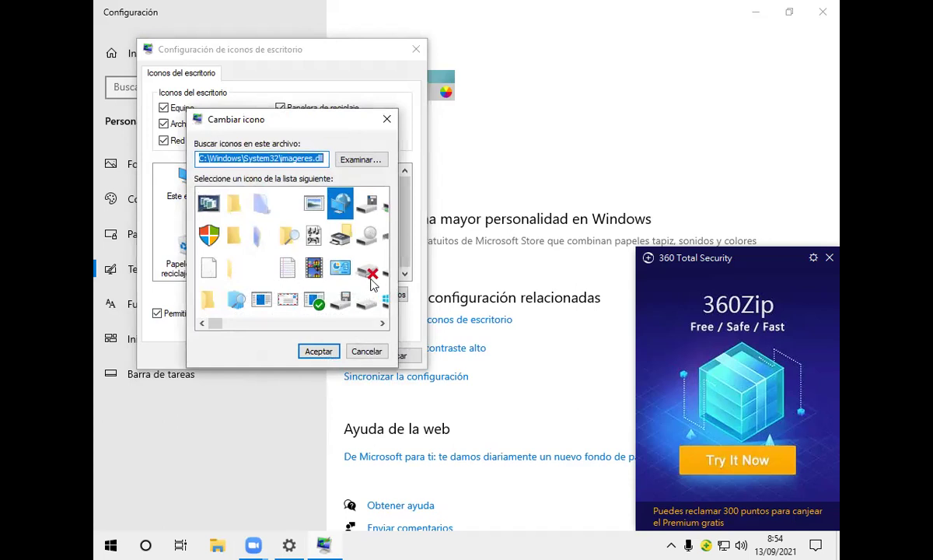
{"action": "left_click", "coordinate": [382, 325]}
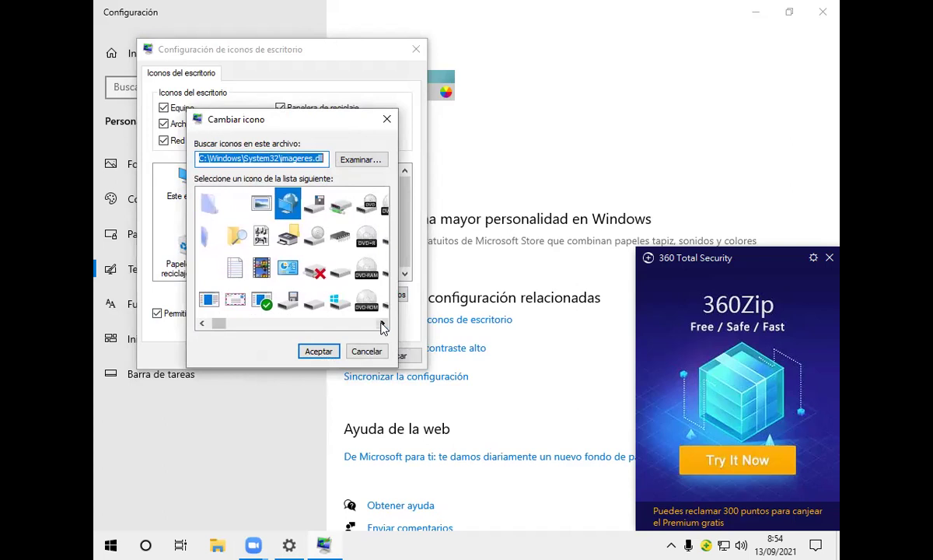
{"action": "left_click", "coordinate": [383, 325]}
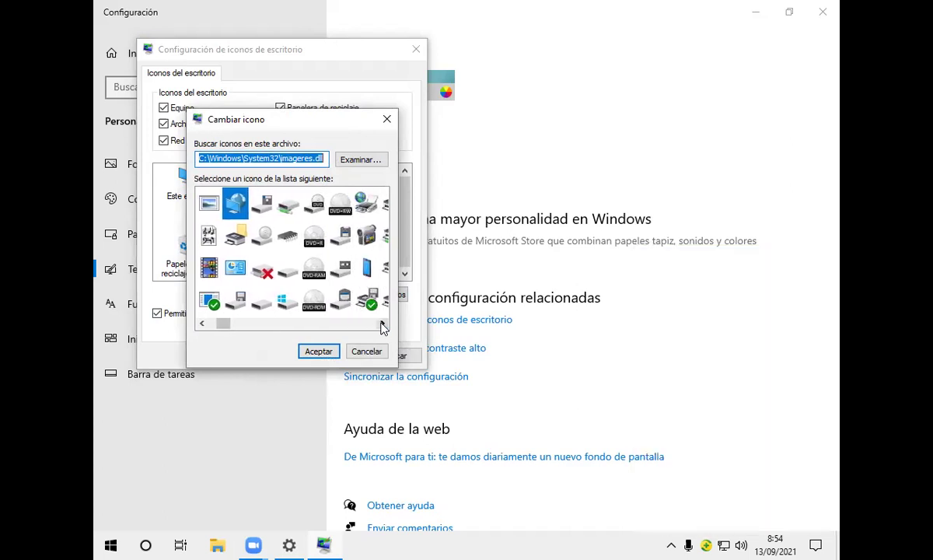
{"action": "left_click", "coordinate": [383, 325]}
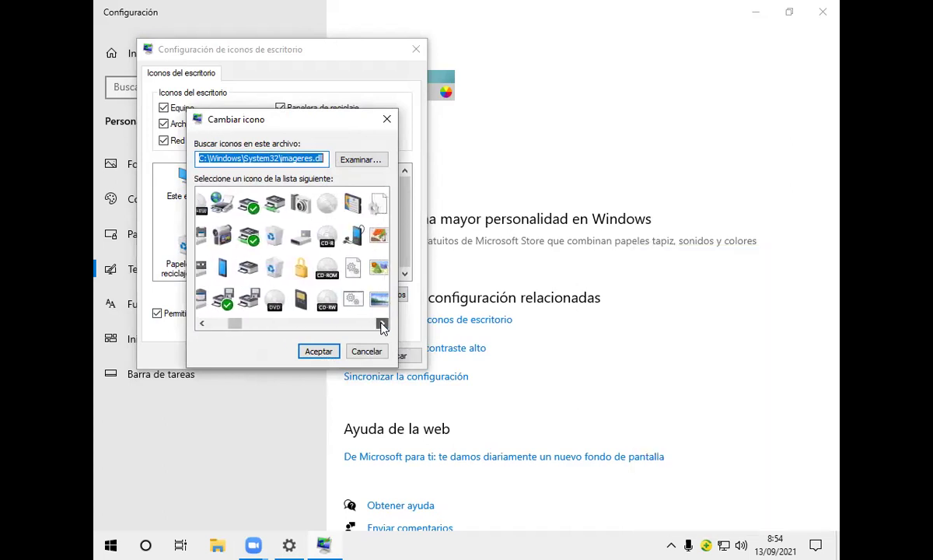
{"action": "left_click", "coordinate": [383, 325]}
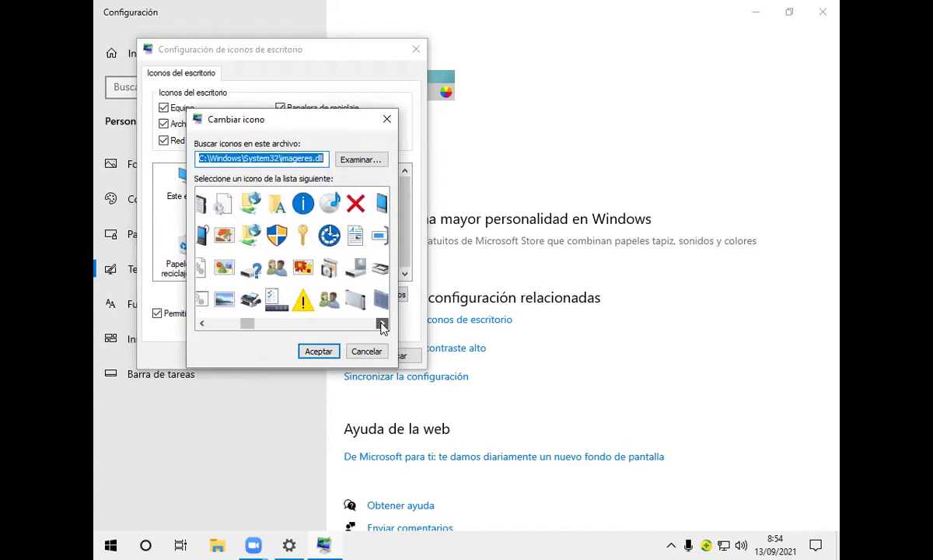
{"action": "left_click", "coordinate": [342, 203]}
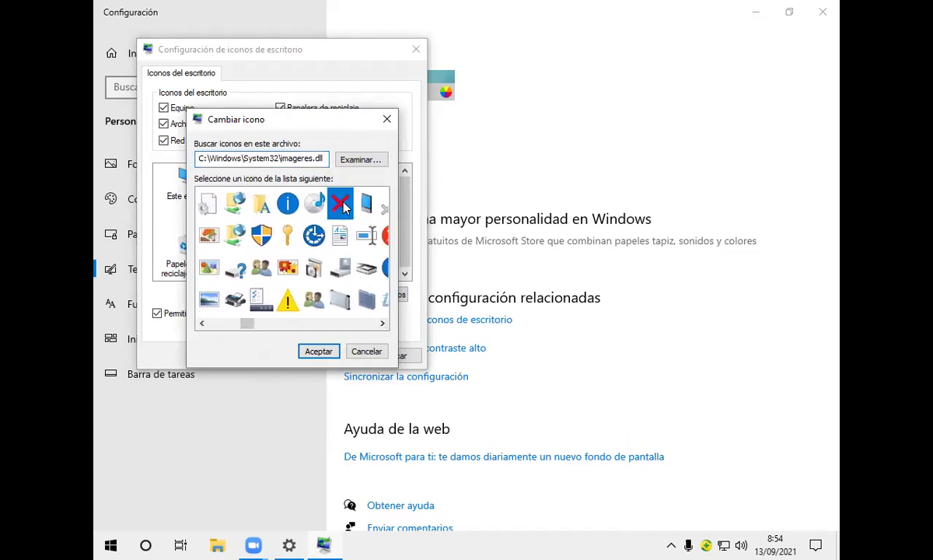
{"action": "left_click", "coordinate": [318, 353]}
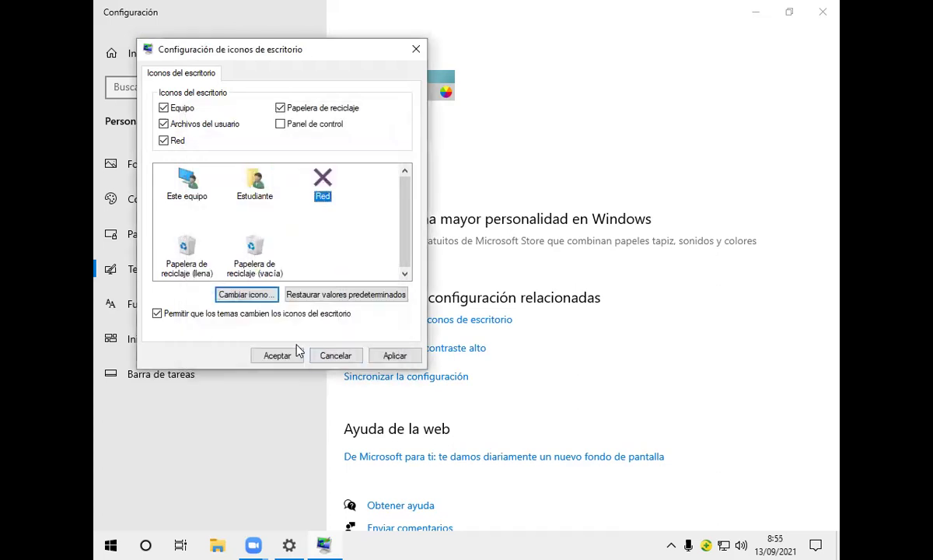
{"action": "left_click", "coordinate": [278, 356]}
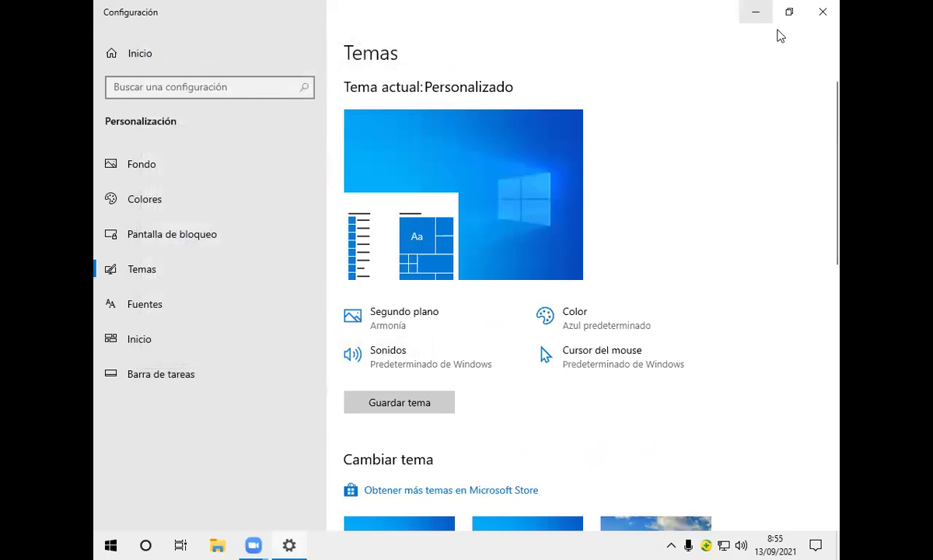
{"action": "left_click", "coordinate": [755, 11]}
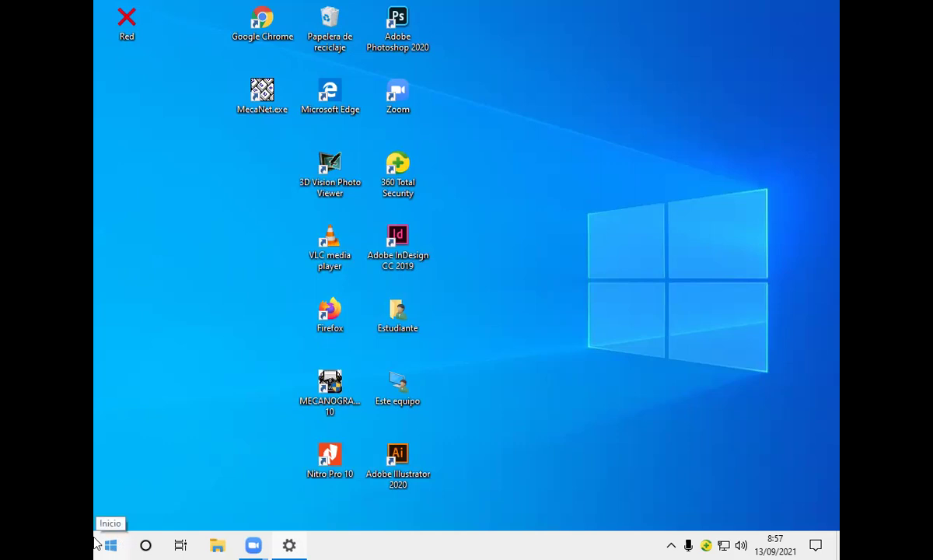
Turn off the Reloj system icon in the taskbar's notification area and close the settings
{"action": "right_click", "coordinate": [369, 543]}
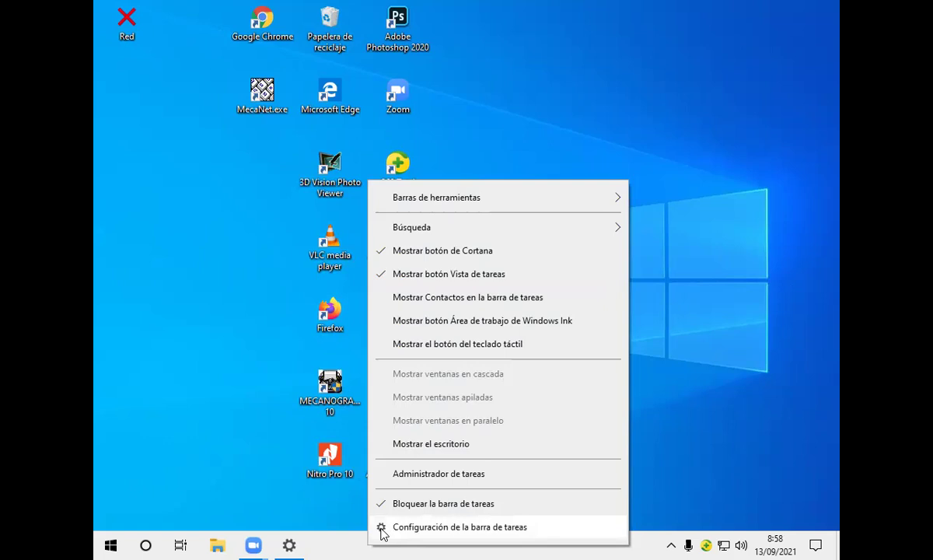
{"action": "left_click", "coordinate": [382, 528]}
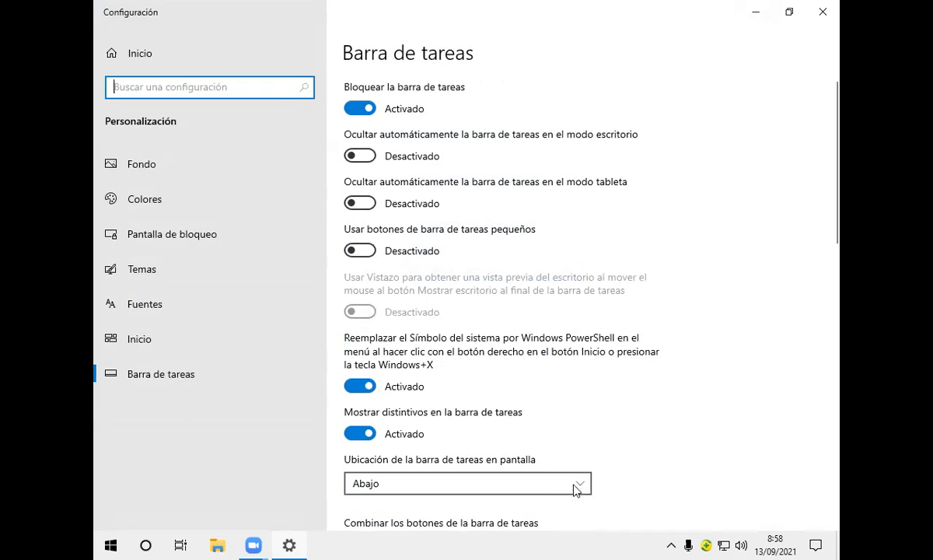
{"action": "scroll", "coordinate": [580, 488], "scroll_direction": "down", "scroll_amount": 5}
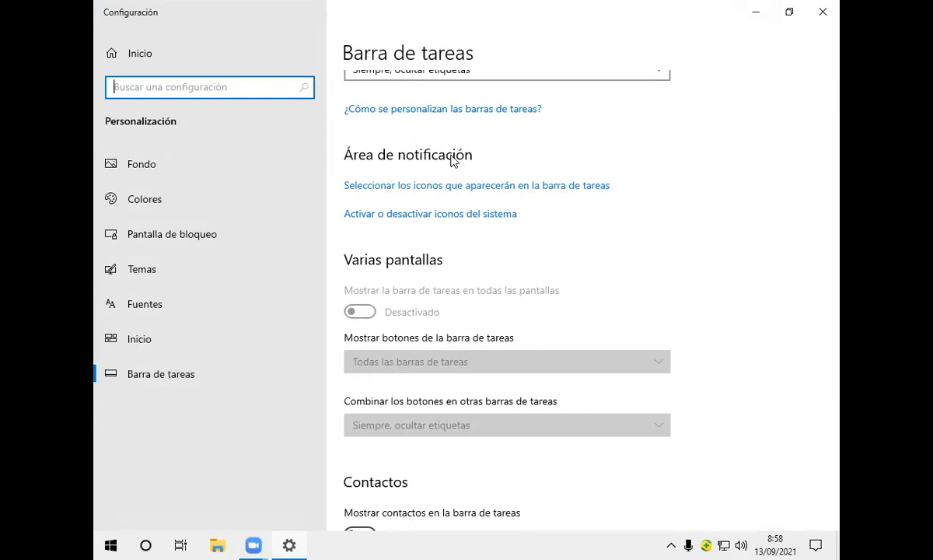
{"action": "left_click", "coordinate": [451, 217]}
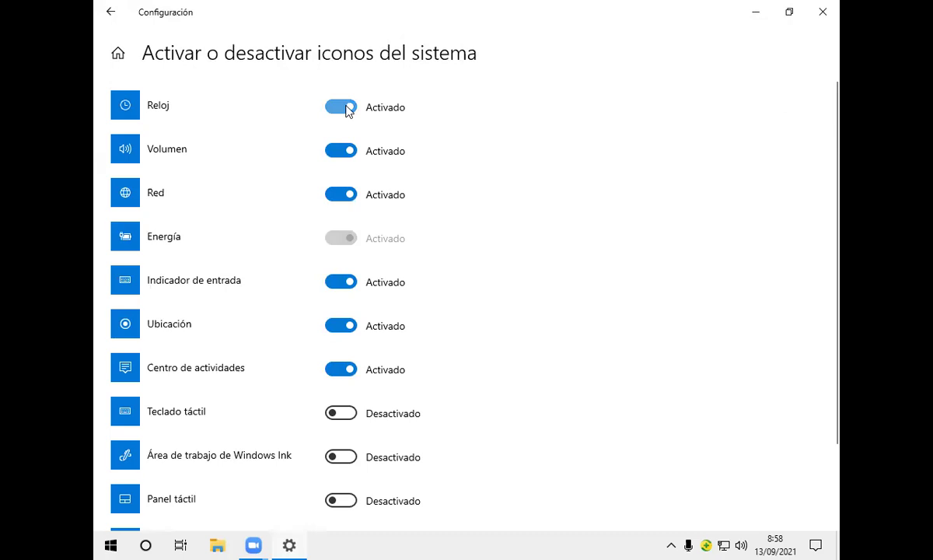
{"action": "left_click", "coordinate": [348, 111]}
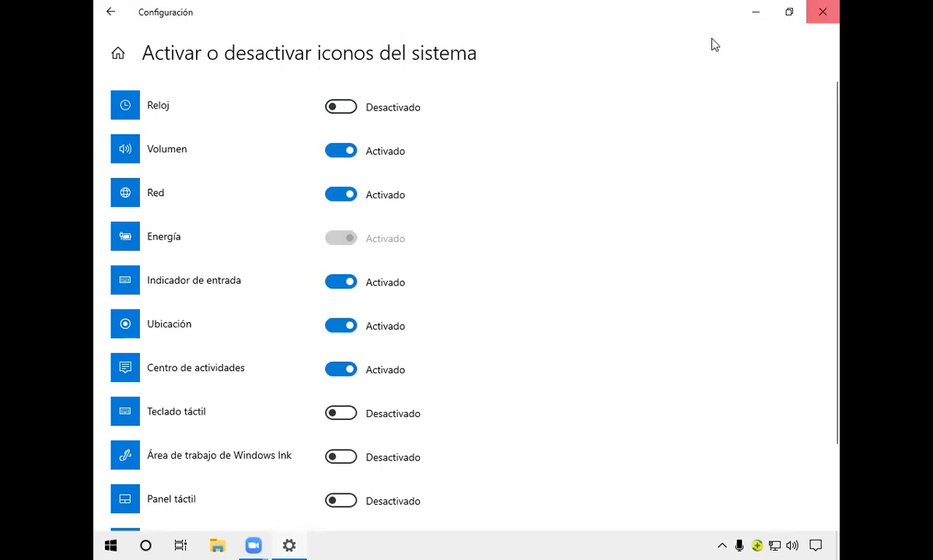
{"action": "key", "text": "alt+F4"}
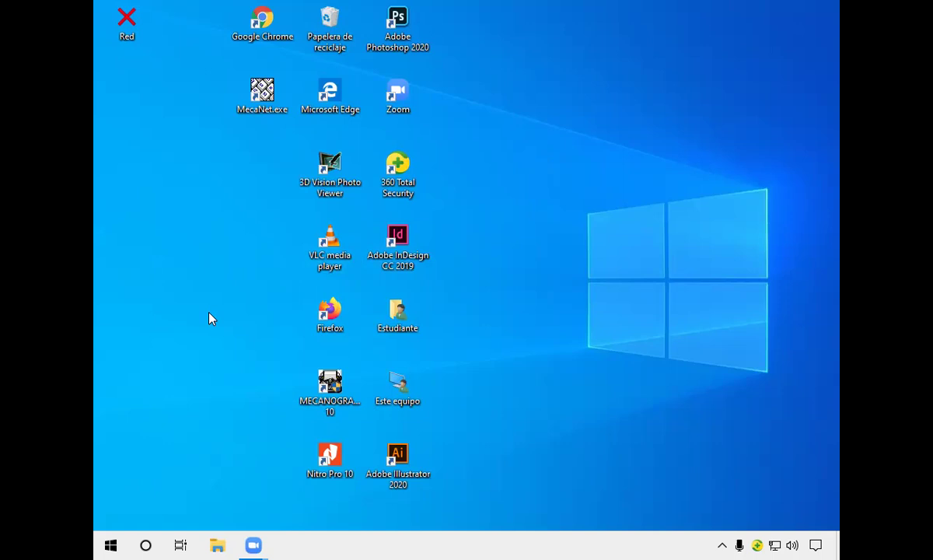
Set the desktop background to Color sólido with the softer red beside the bright red, and minimize the settings window
{"action": "right_click", "coordinate": [486, 277]}
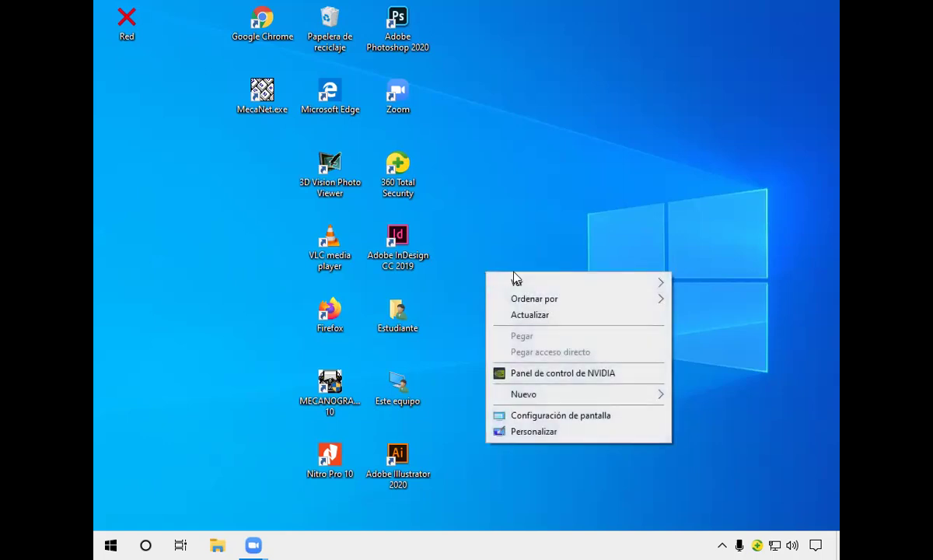
{"action": "mouse_move", "coordinate": [568, 281]}
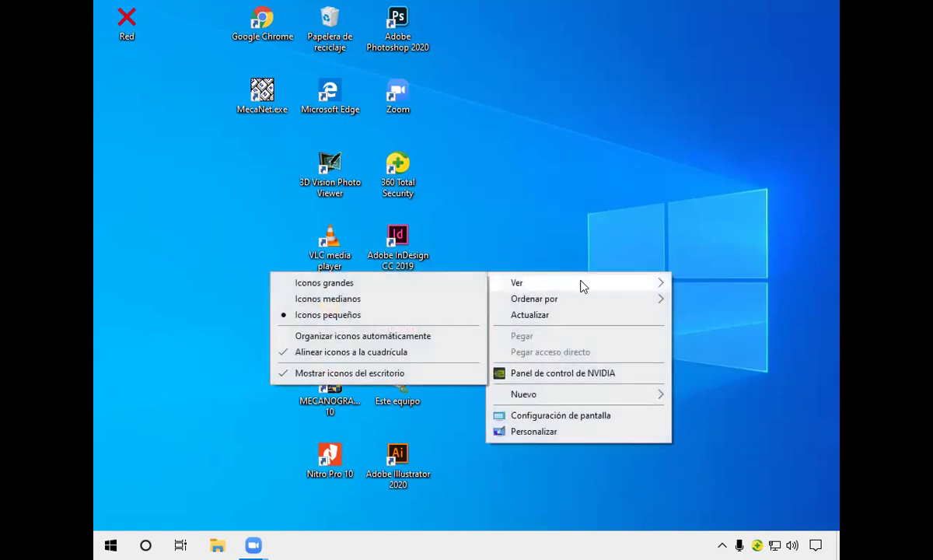
{"action": "left_click", "coordinate": [560, 431]}
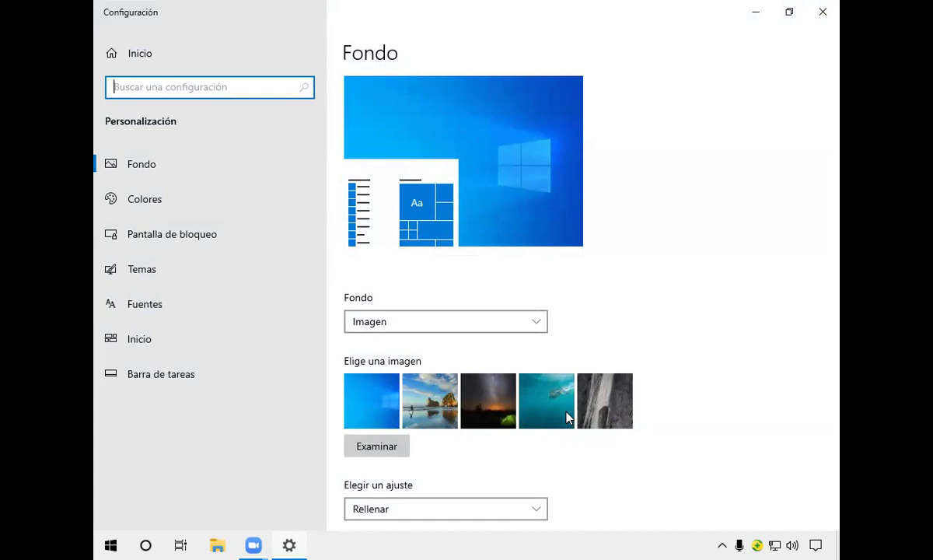
{"action": "left_click", "coordinate": [140, 166]}
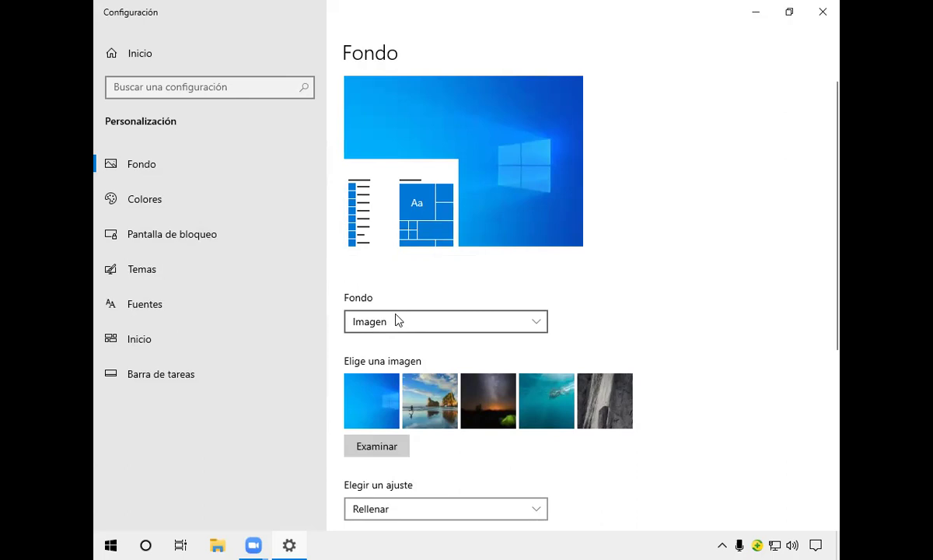
{"action": "left_click", "coordinate": [513, 328]}
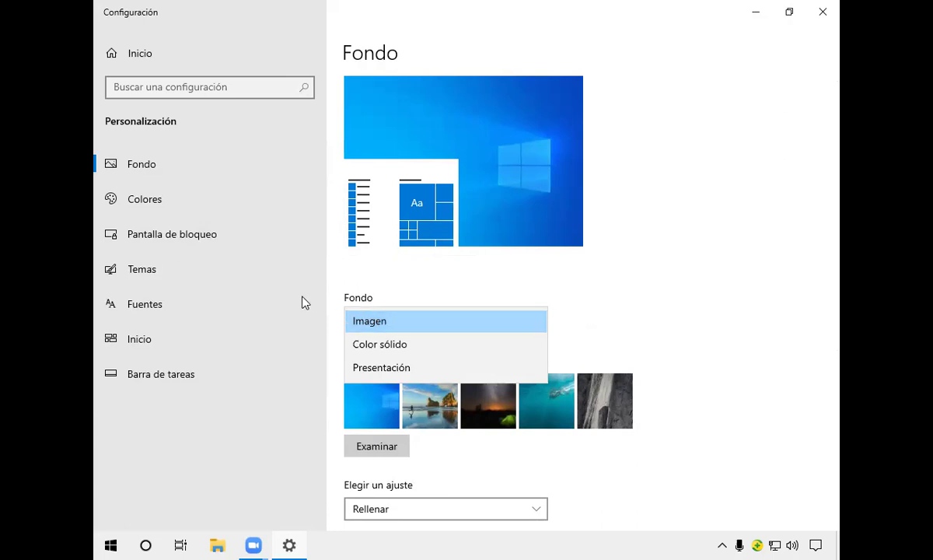
{"action": "left_click", "coordinate": [393, 347]}
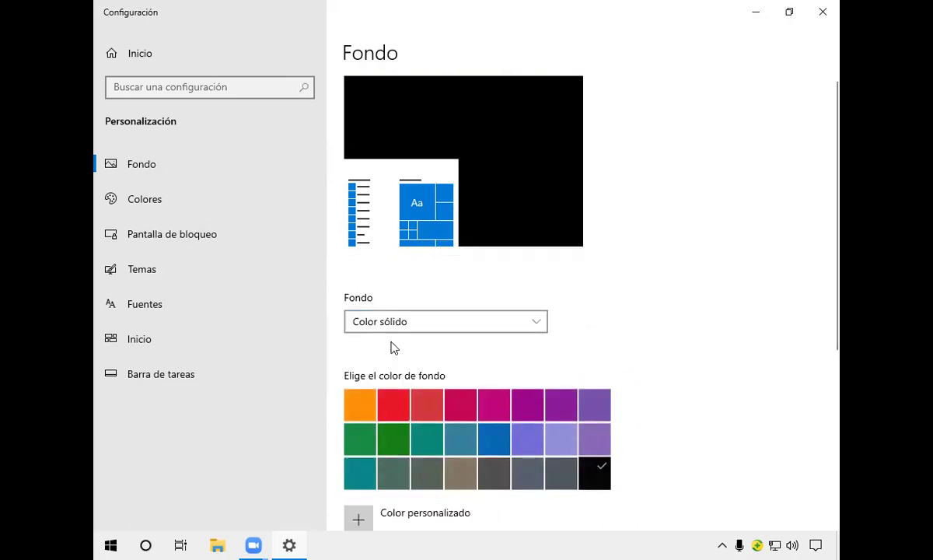
{"action": "scroll", "coordinate": [392, 347], "scroll_direction": "down", "scroll_amount": 3}
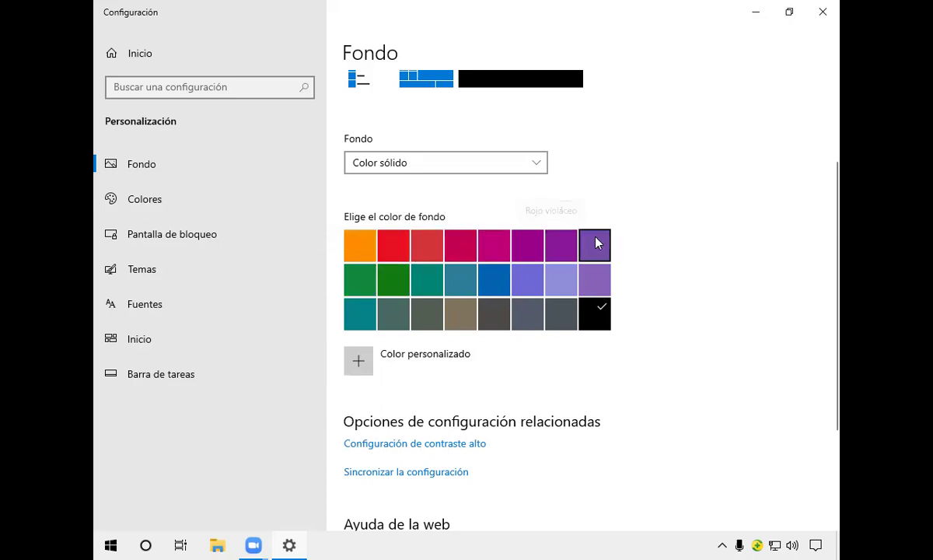
{"action": "left_click", "coordinate": [430, 241]}
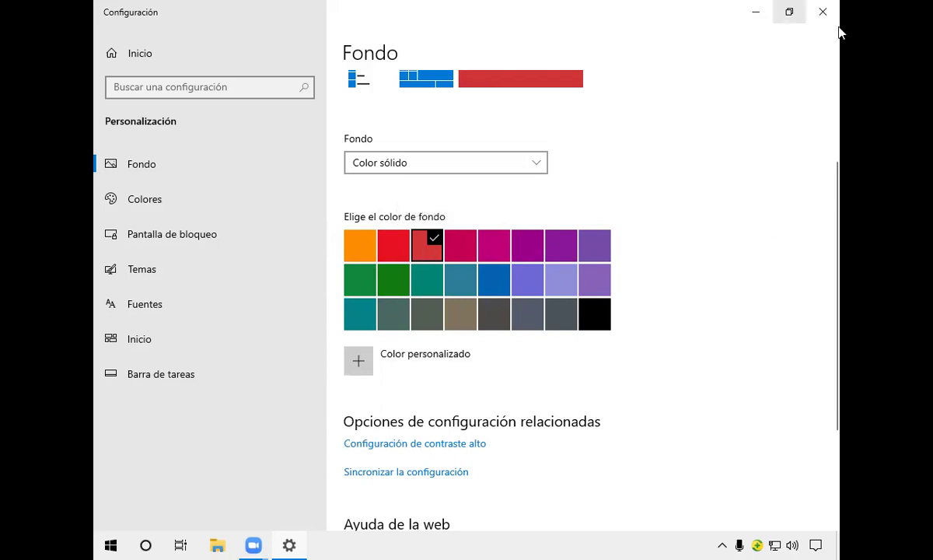
{"action": "left_click", "coordinate": [746, 28]}
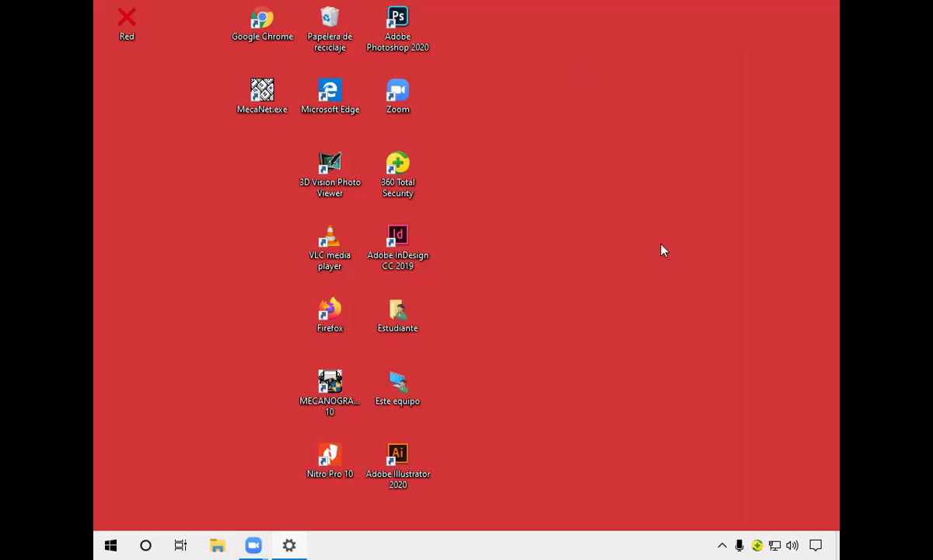
Hide all the desktop icons by turning off Mostrar iconos del escritorio
{"action": "right_click", "coordinate": [545, 225]}
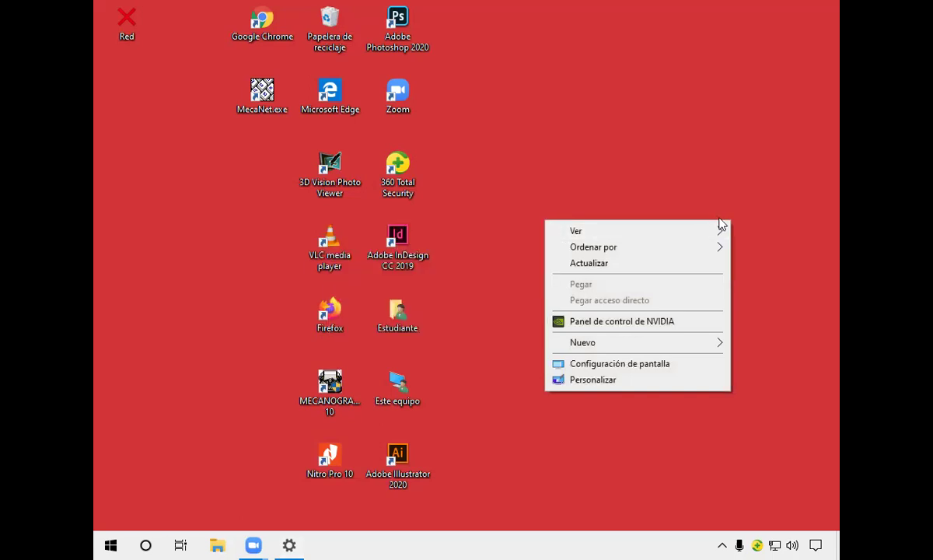
{"action": "mouse_move", "coordinate": [715, 231]}
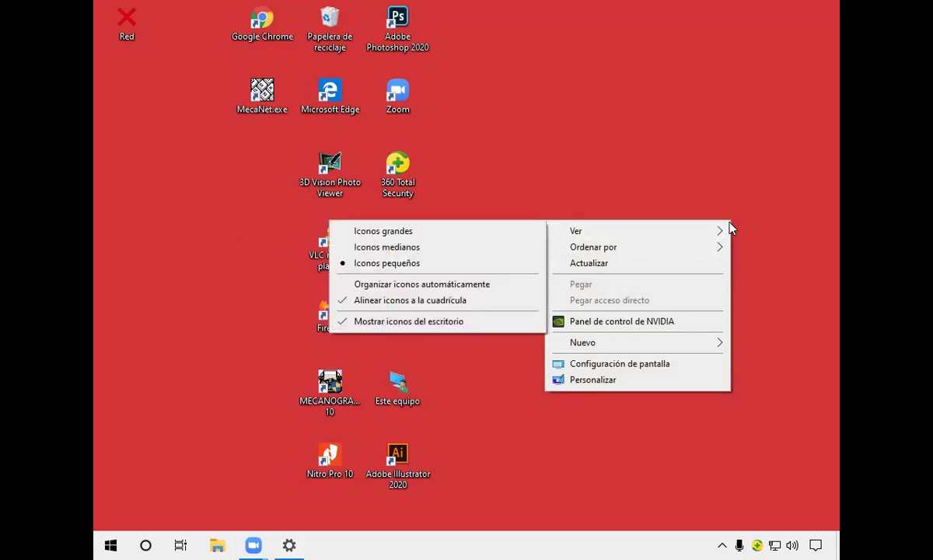
{"action": "mouse_move", "coordinate": [681, 232]}
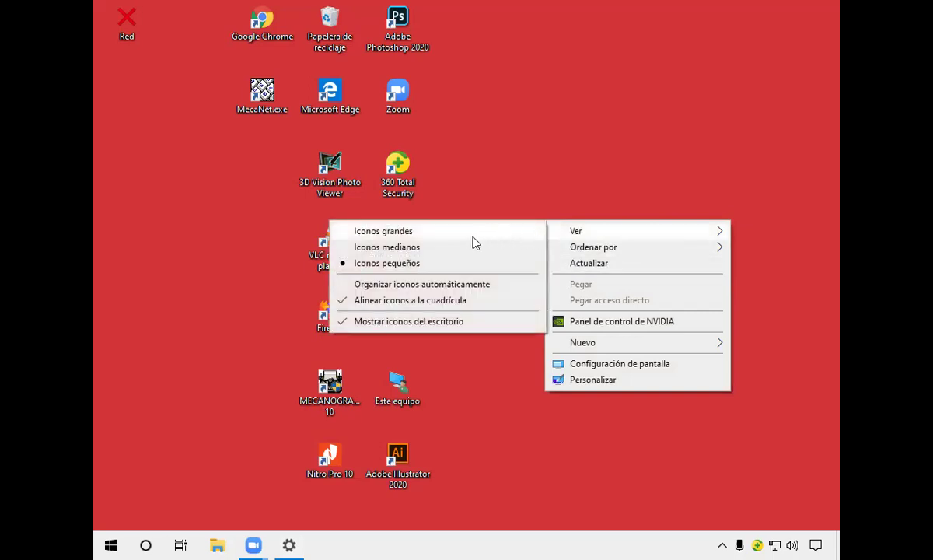
{"action": "left_click", "coordinate": [401, 321]}
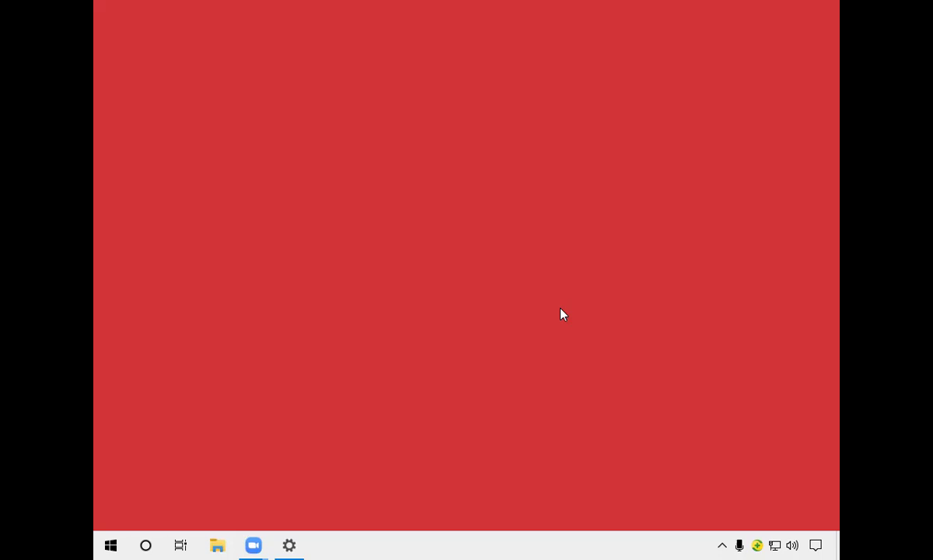
{"action": "right_click", "coordinate": [459, 307]}
{"action": "mouse_move", "coordinate": [519, 329]}
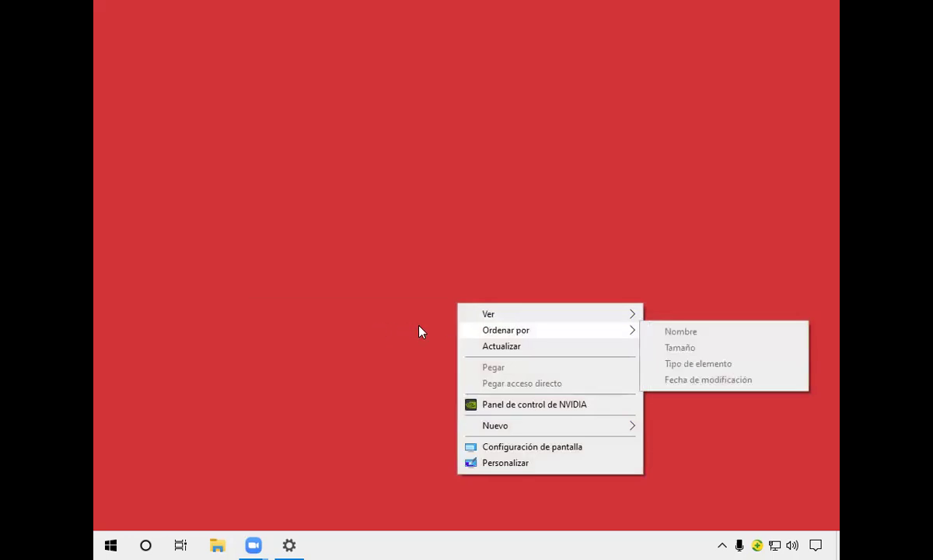
{"action": "left_click", "coordinate": [364, 247]}
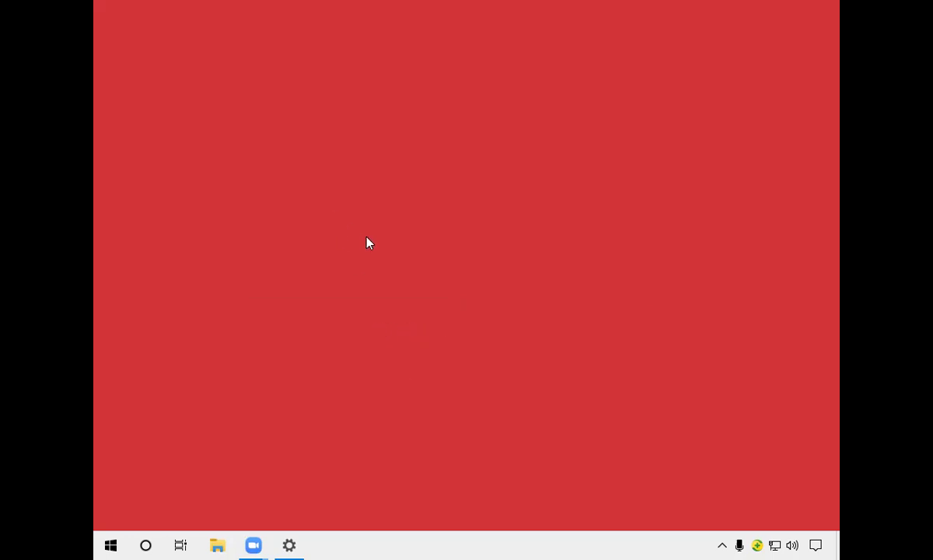
Set the taskbar's on-screen location to Izquierda in the taskbar settings
{"action": "right_click", "coordinate": [426, 542]}
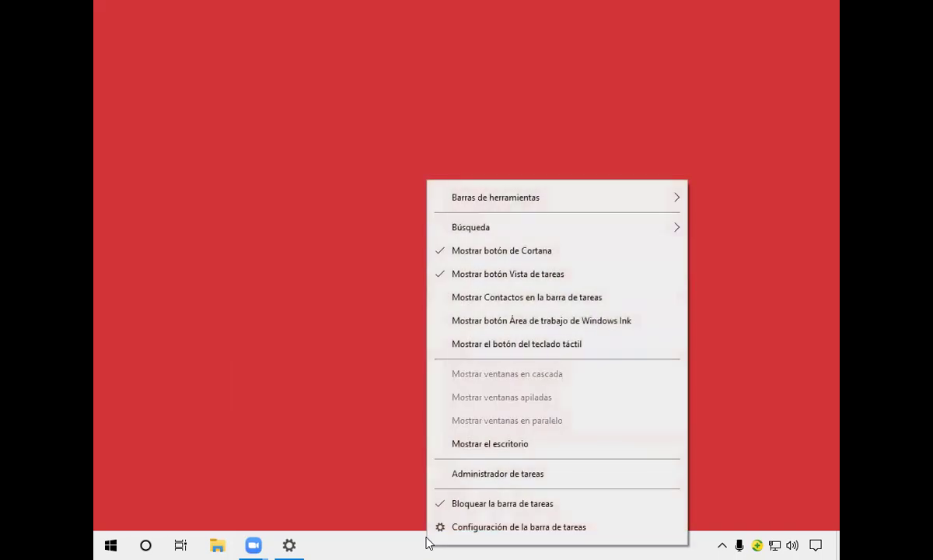
{"action": "left_click", "coordinate": [492, 528]}
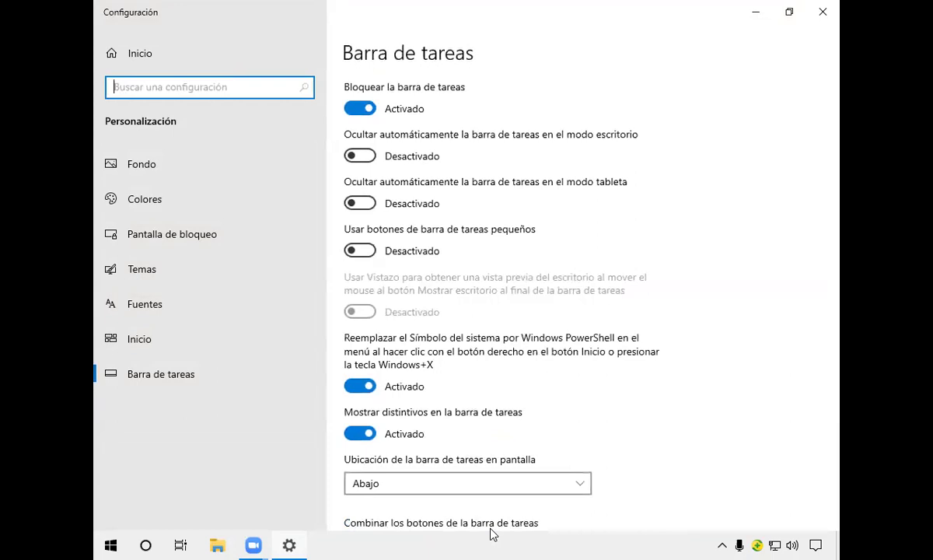
{"action": "left_click", "coordinate": [542, 484]}
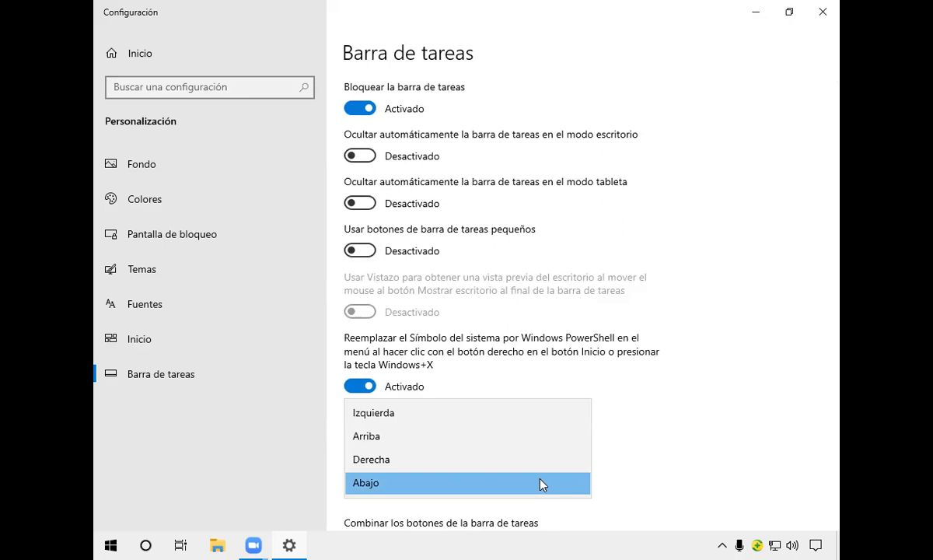
{"action": "left_click", "coordinate": [485, 412]}
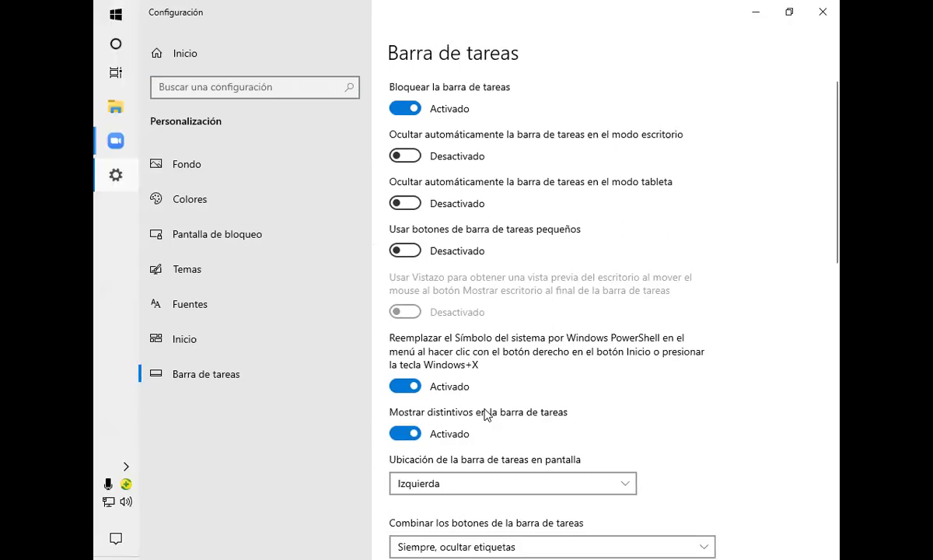
Set the taskbar's on-screen location to Arriba and close the settings
{"action": "left_click", "coordinate": [626, 485]}
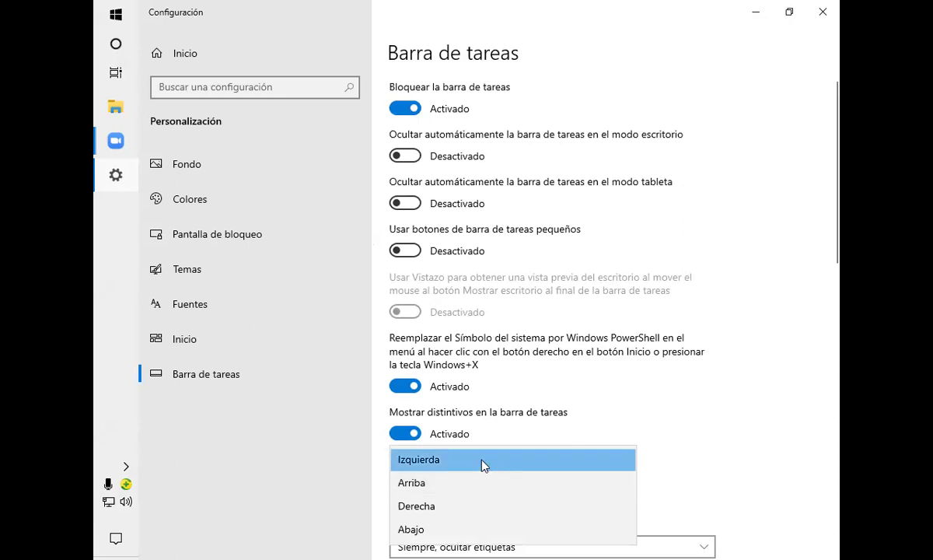
{"action": "left_click", "coordinate": [482, 483]}
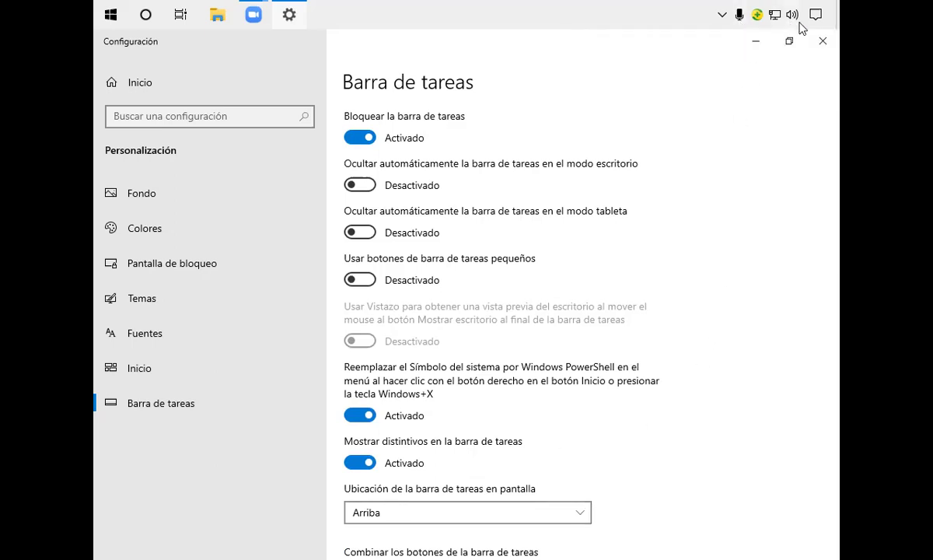
{"action": "left_click", "coordinate": [824, 35]}
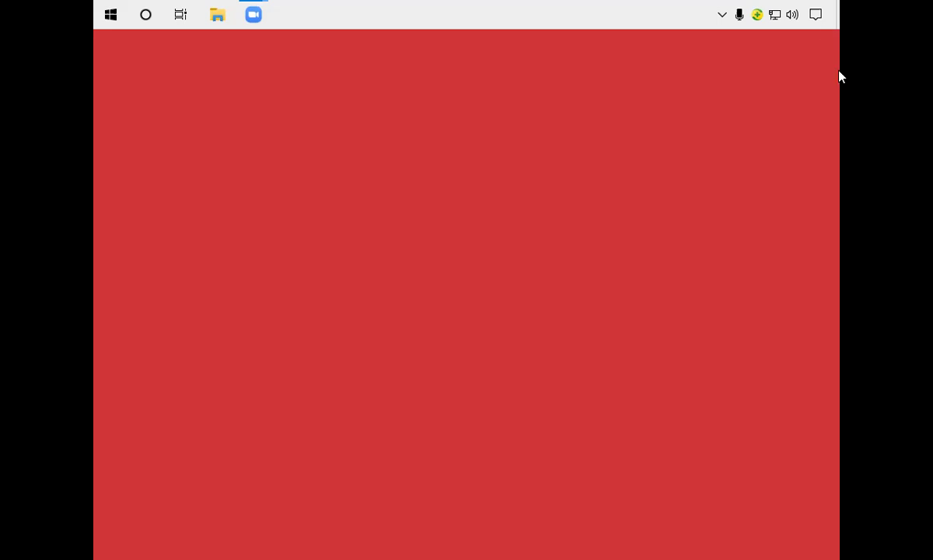
Turn on the Reloj system icon in the taskbar's notification area settings and close the settings
{"action": "right_click", "coordinate": [608, 13]}
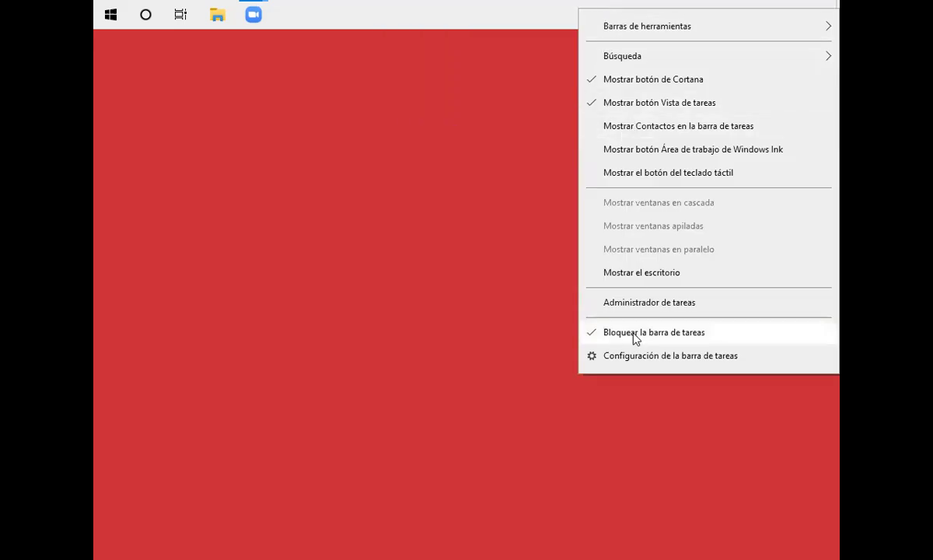
{"action": "left_click", "coordinate": [631, 357]}
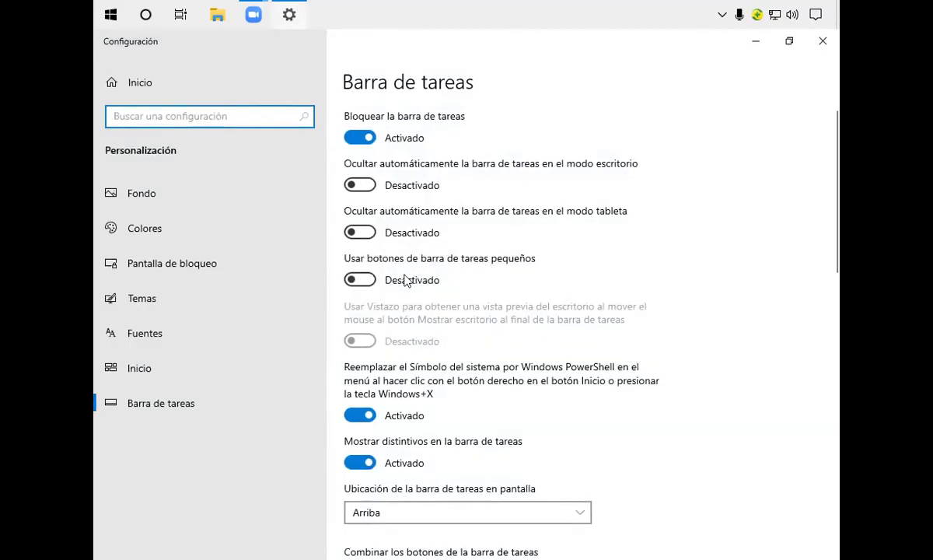
{"action": "scroll", "coordinate": [381, 459], "scroll_direction": "down", "scroll_amount": 6}
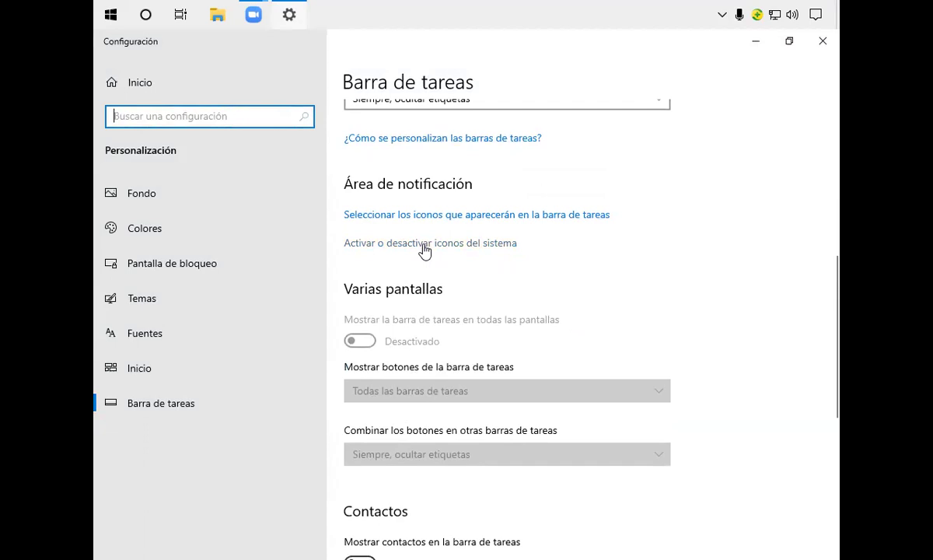
{"action": "left_click", "coordinate": [432, 252]}
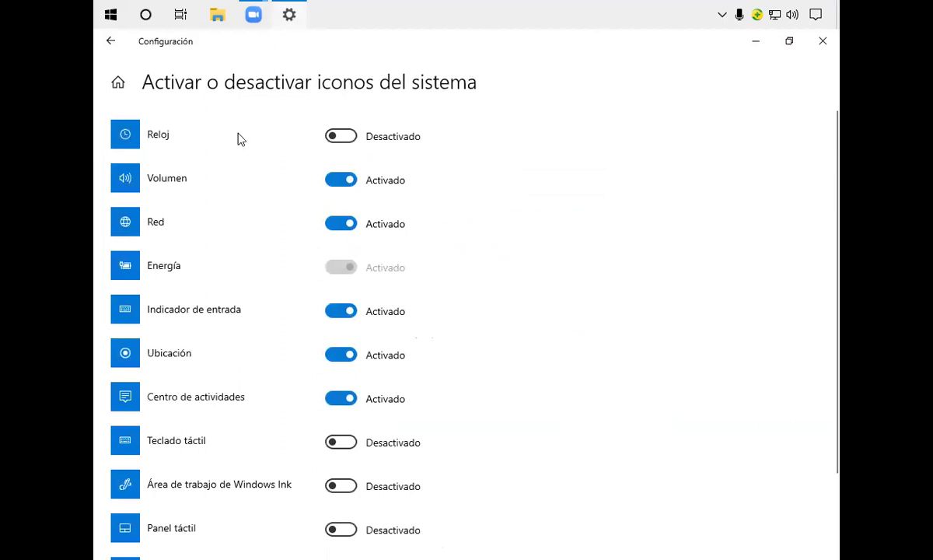
{"action": "left_click", "coordinate": [351, 137]}
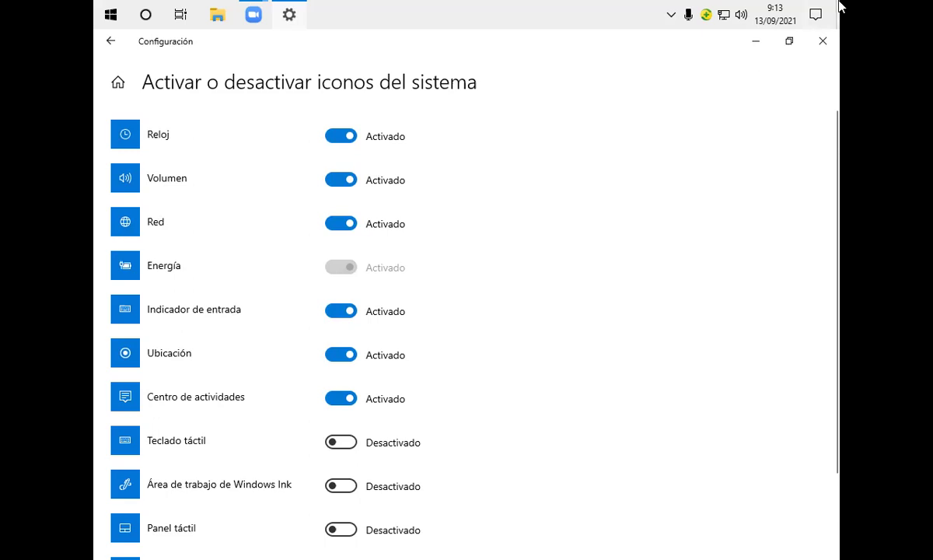
{"action": "left_click", "coordinate": [822, 39]}
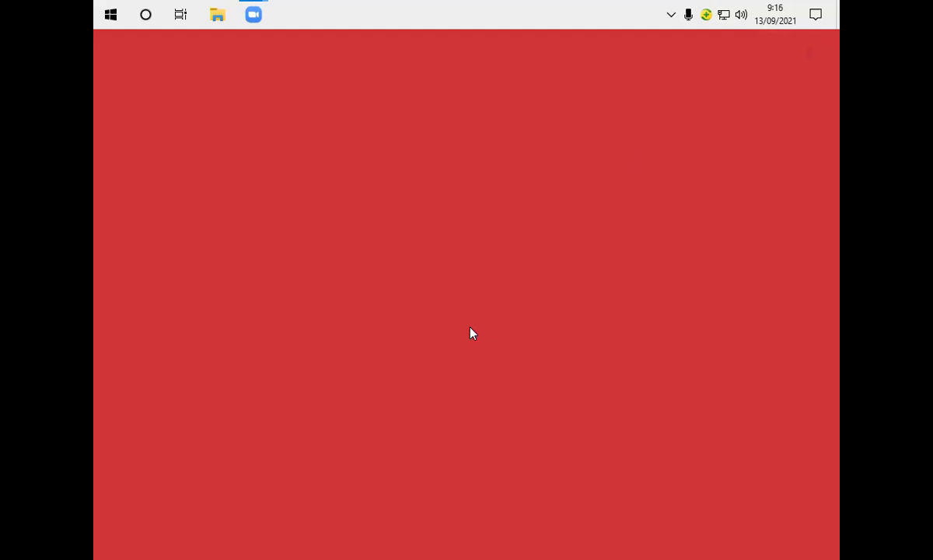
Open the Panel de control by running the command "control" from the Ejecutar dialog
{"action": "key", "text": "super+r"}
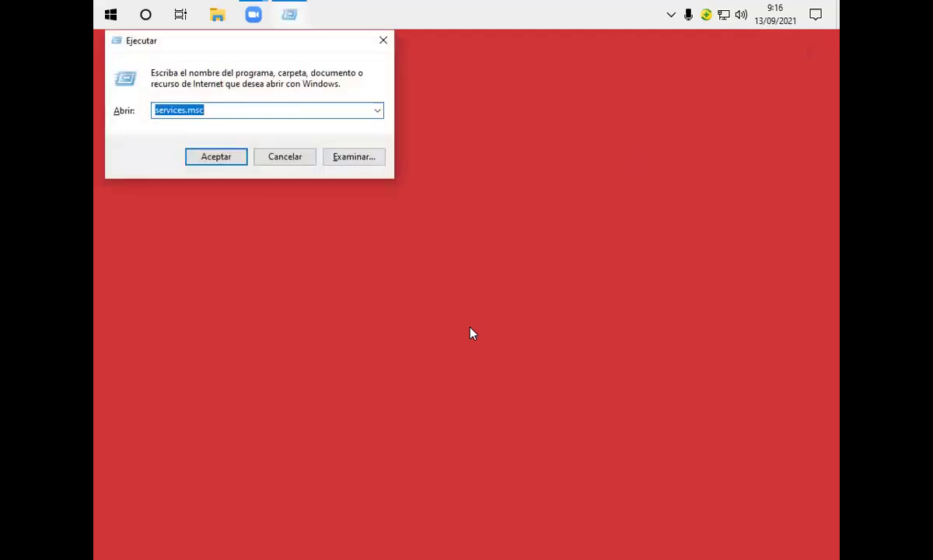
{"action": "key", "text": "BackSpace"}
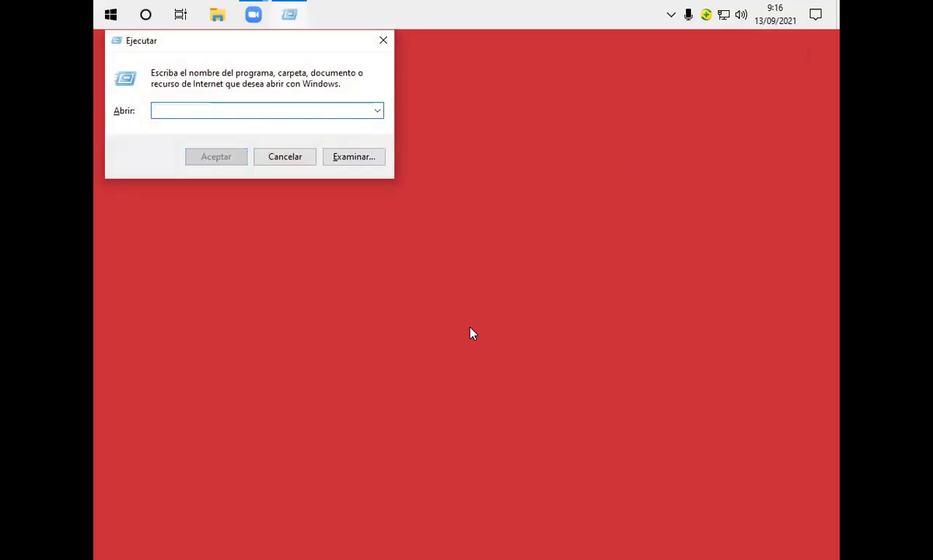
{"action": "type", "text": "cc"}
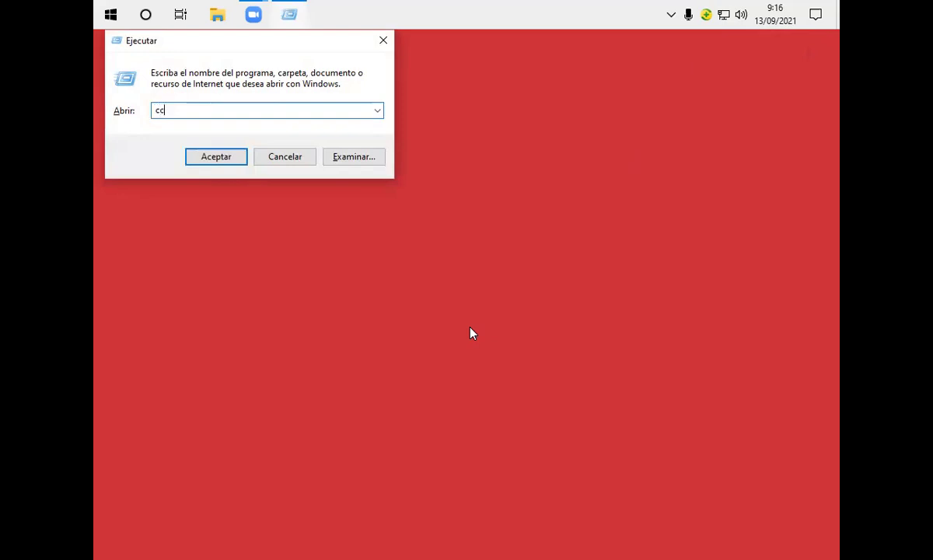
{"action": "key", "text": "BackSpace"}
{"action": "key", "text": "BackSpace"}
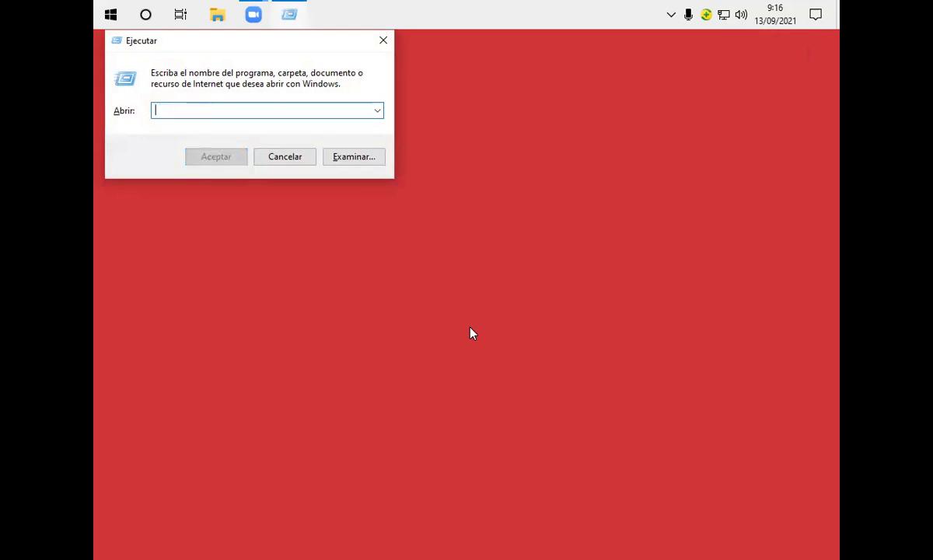
{"action": "type", "text": "control"}
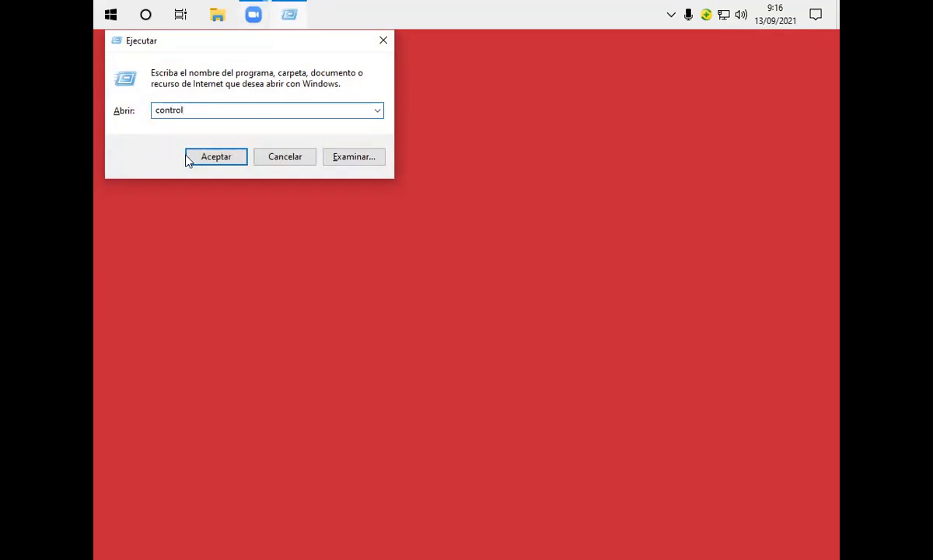
{"action": "left_click", "coordinate": [228, 158]}
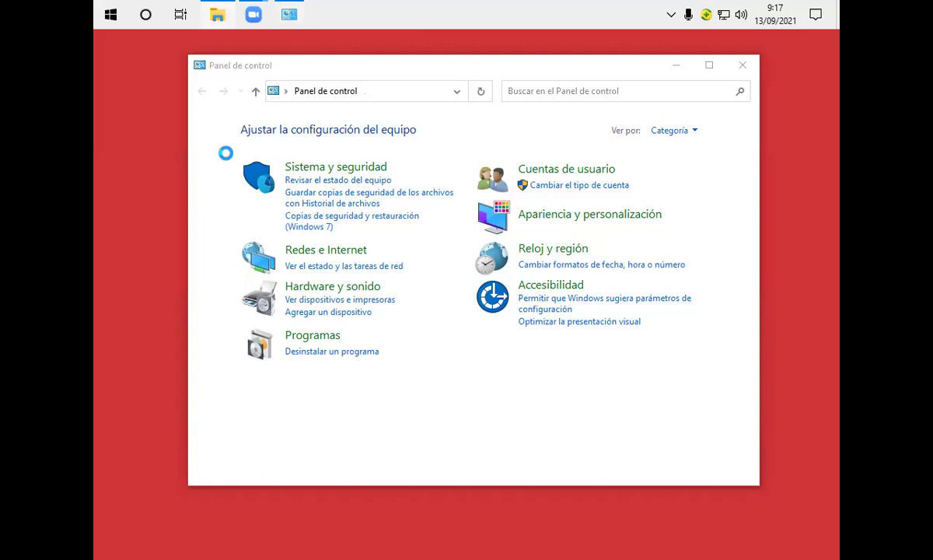
Open a file explorer window showing Este equipo and a second explorer window at Acceso rápido
{"action": "key", "text": "super+e"}
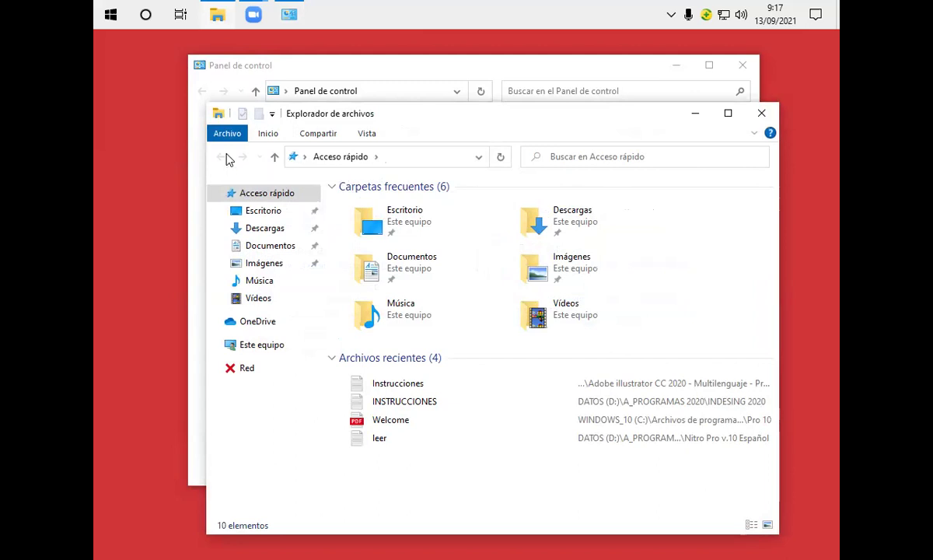
{"action": "left_click", "coordinate": [232, 350]}
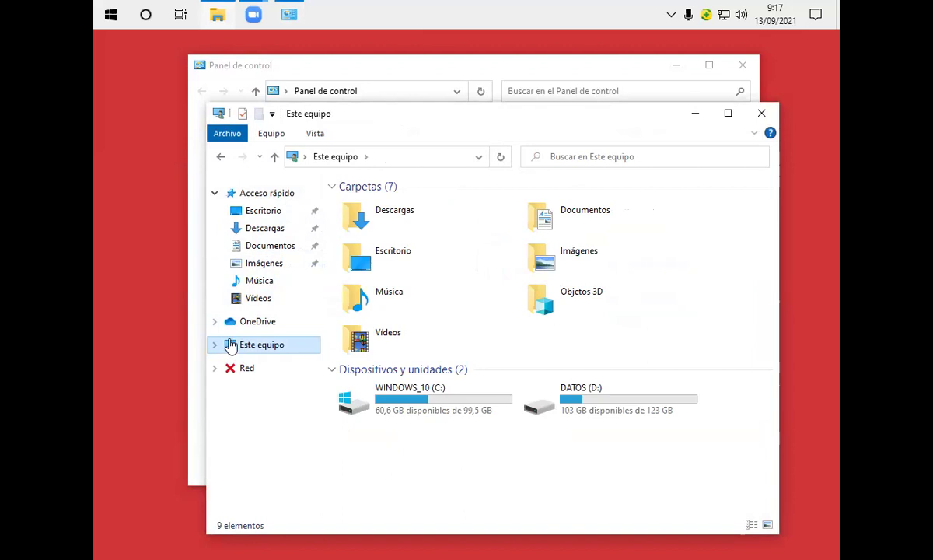
{"action": "key", "text": "super+e"}
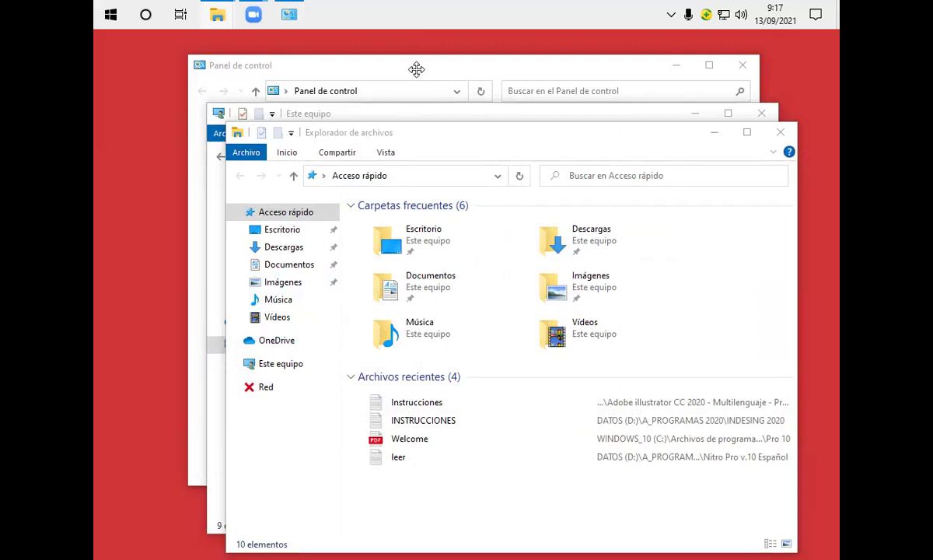
Arrange the three open windows with the taskbar option Mostrar ventanas en paralelo
{"action": "right_click", "coordinate": [579, 70]}
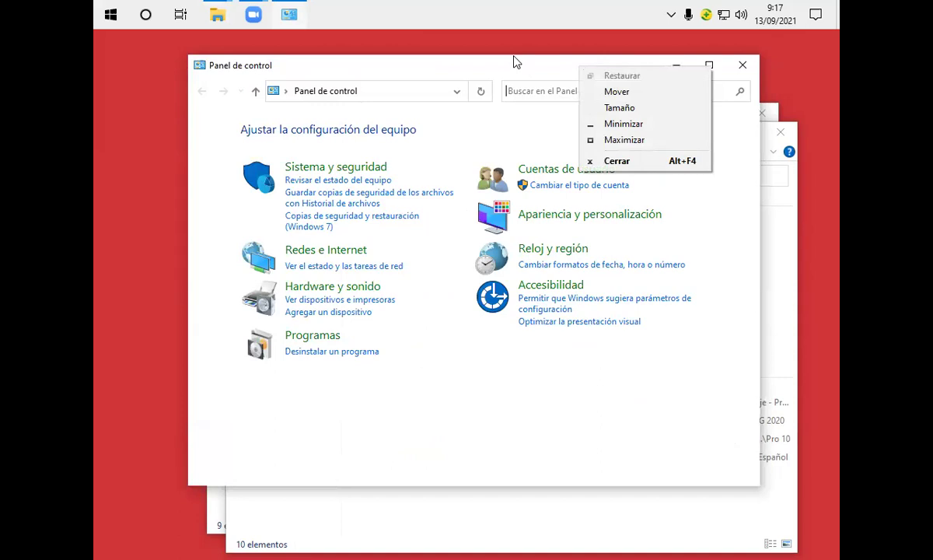
{"action": "right_click", "coordinate": [382, 12]}
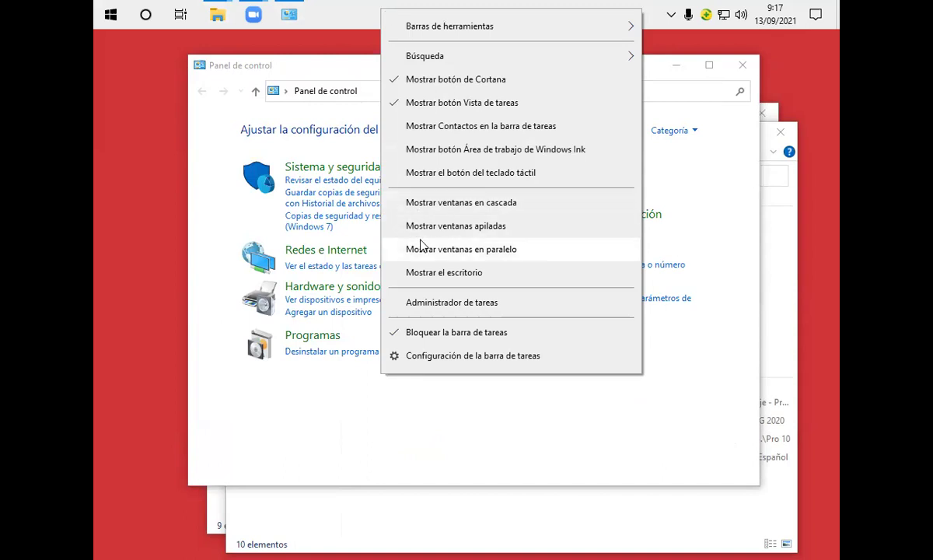
{"action": "left_click", "coordinate": [462, 250]}
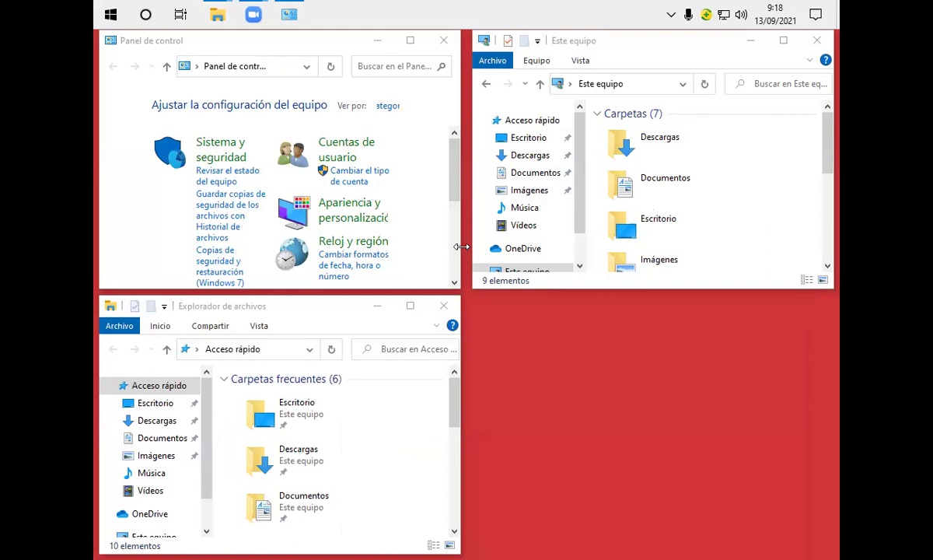
Arrange the open windows with Mostrar ventanas en cascada, and return them to Mostrar ventanas en paralelo
{"action": "right_click", "coordinate": [448, 16]}
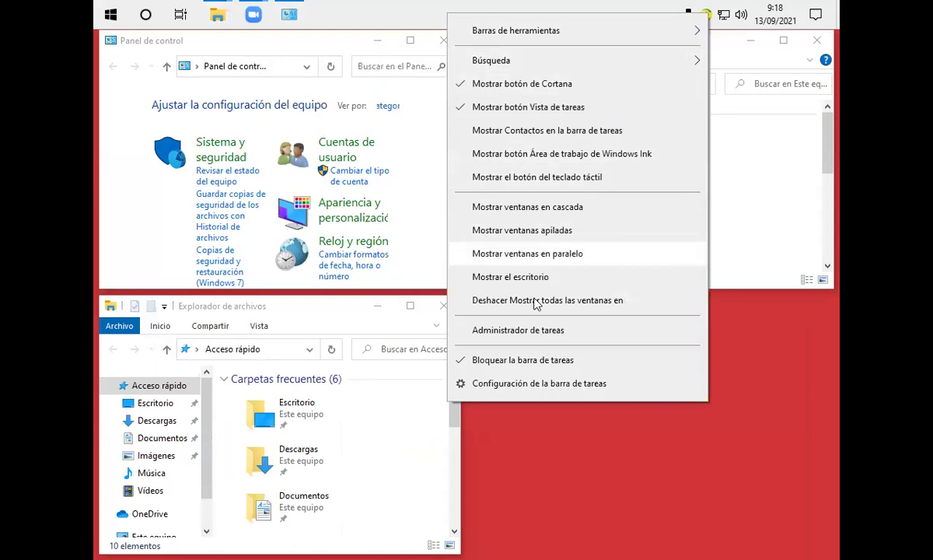
{"action": "left_click", "coordinate": [486, 207]}
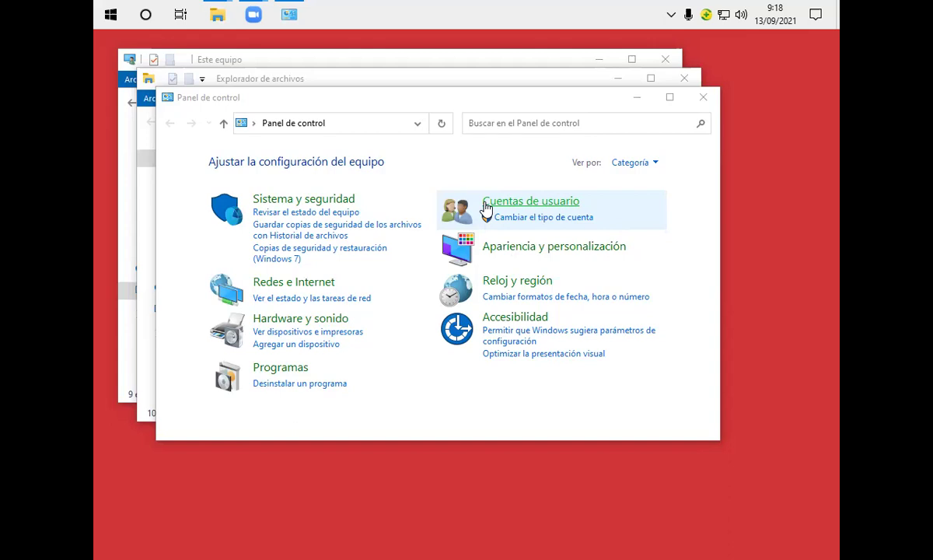
{"action": "right_click", "coordinate": [337, 13]}
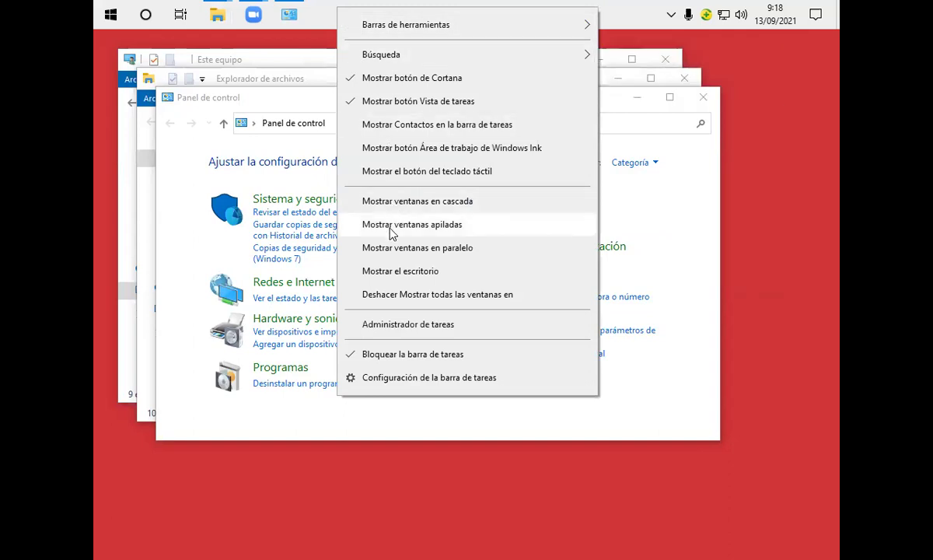
{"action": "left_click", "coordinate": [391, 253]}
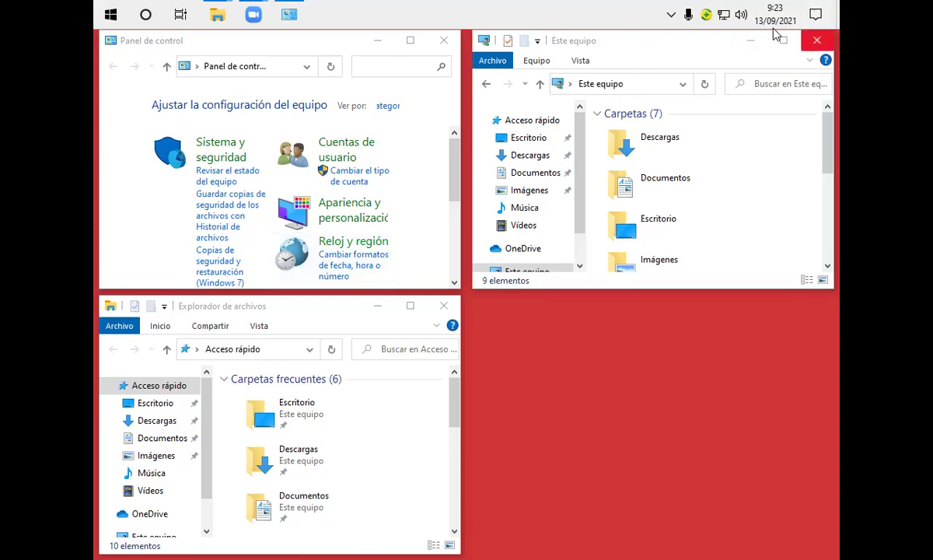
Close the two file explorer windows and the Panel de control window
{"action": "key", "text": "alt+F4"}
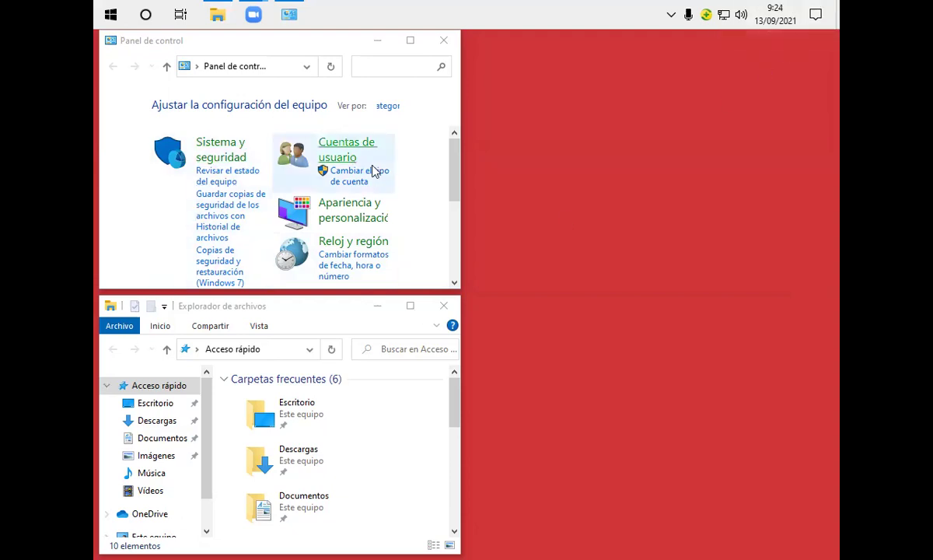
{"action": "left_click", "coordinate": [442, 306]}
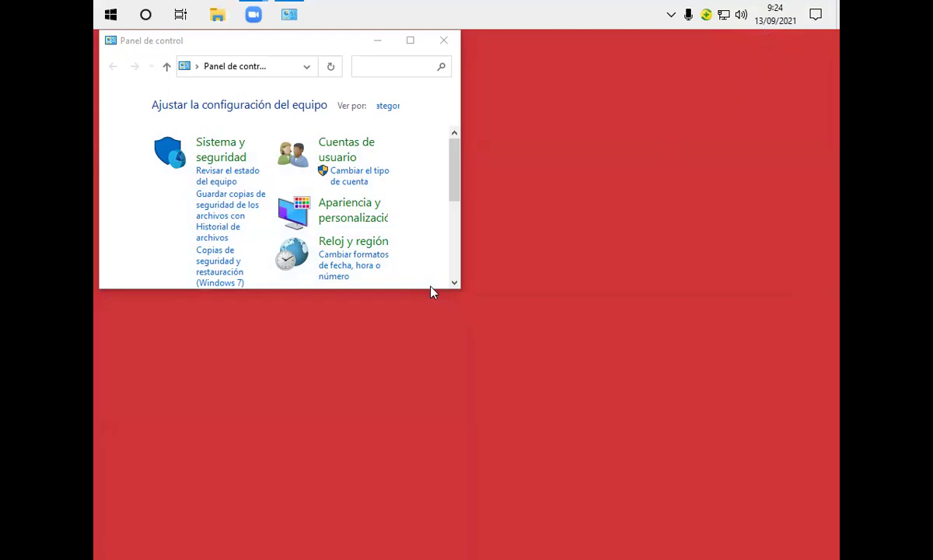
{"action": "left_click", "coordinate": [444, 55]}
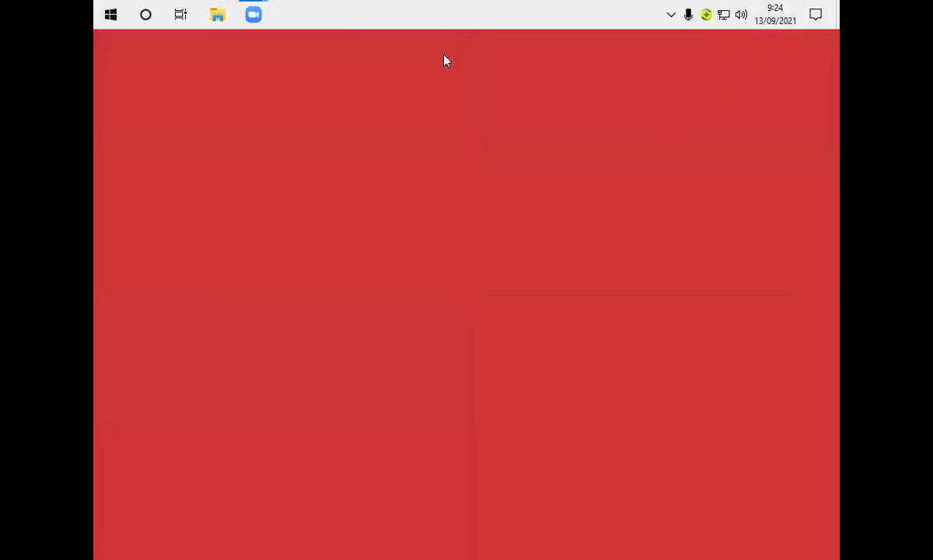
Open the screen saver settings from the Pantalla de bloqueo page of the desktop's personalization settings
{"action": "right_click", "coordinate": [453, 334]}
{"action": "mouse_move", "coordinate": [507, 459]}
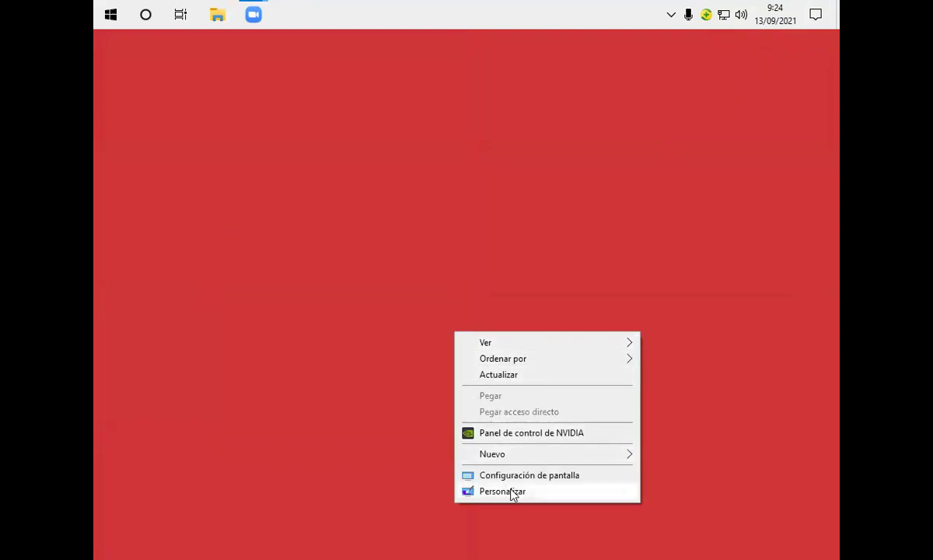
{"action": "left_click", "coordinate": [505, 491]}
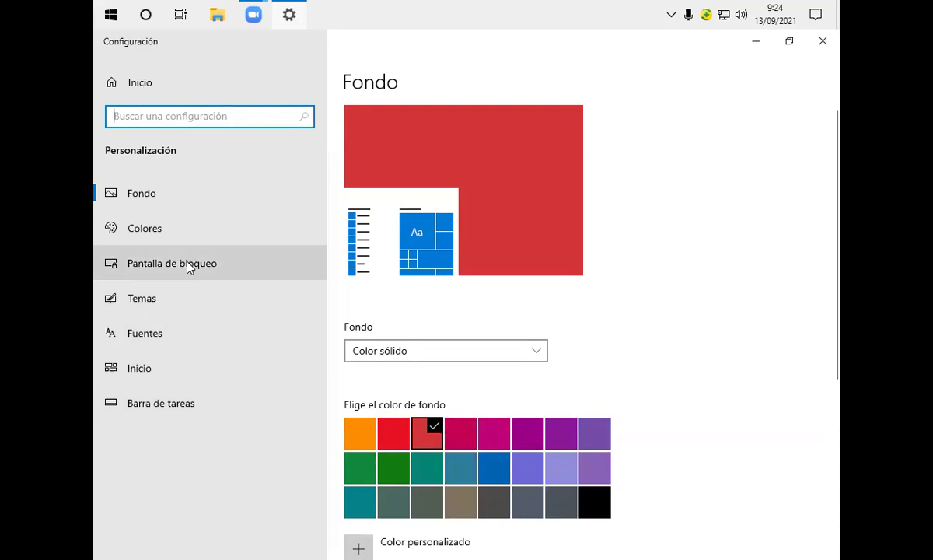
{"action": "left_click", "coordinate": [167, 265]}
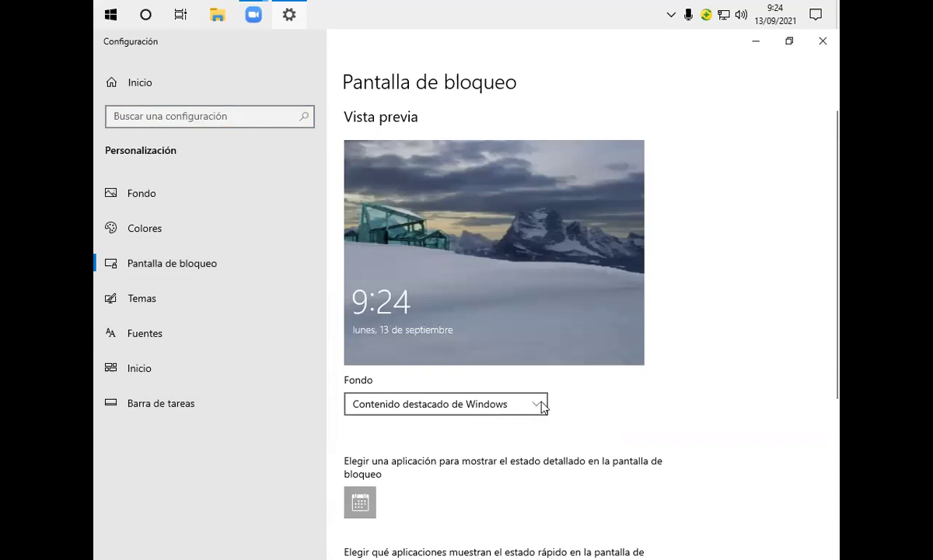
{"action": "scroll", "coordinate": [542, 407], "scroll_direction": "down", "scroll_amount": 5}
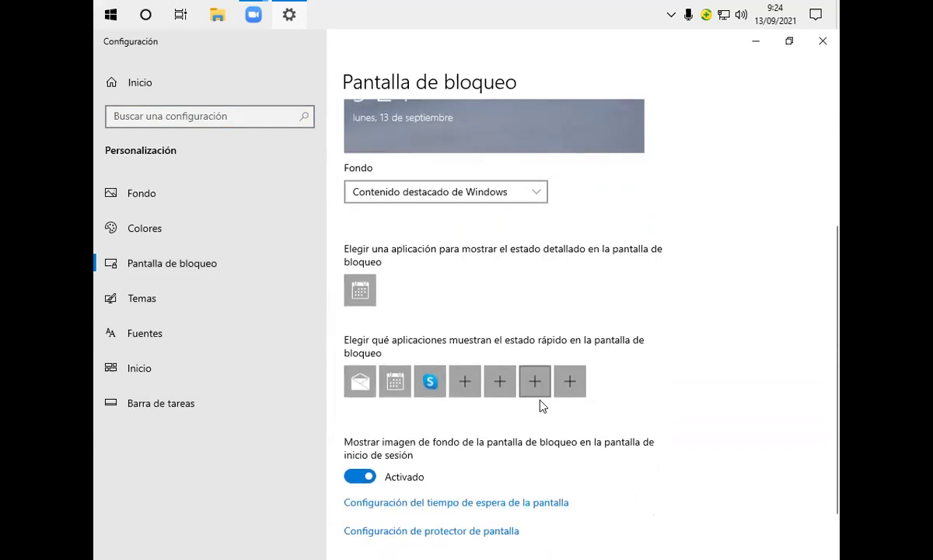
{"action": "scroll", "coordinate": [542, 404], "scroll_direction": "down", "scroll_amount": 2}
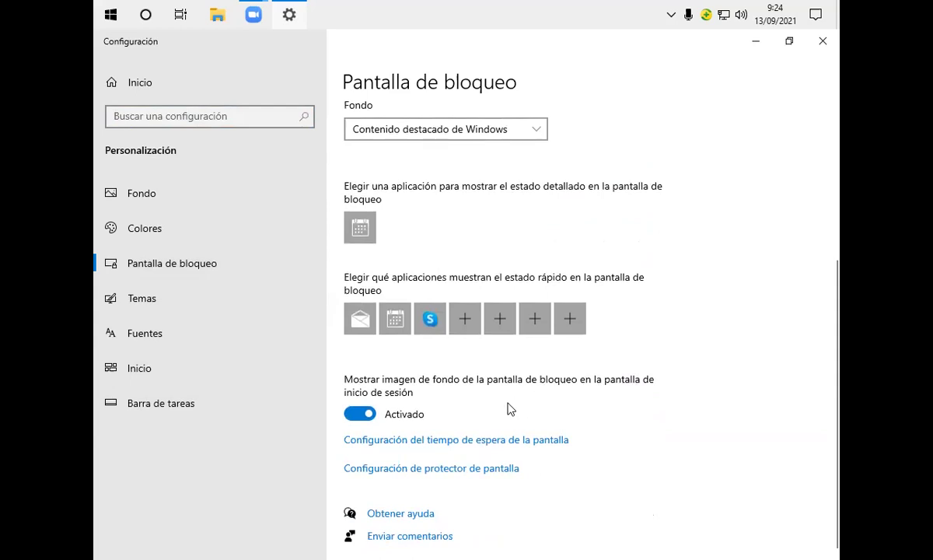
{"action": "left_click", "coordinate": [413, 472]}
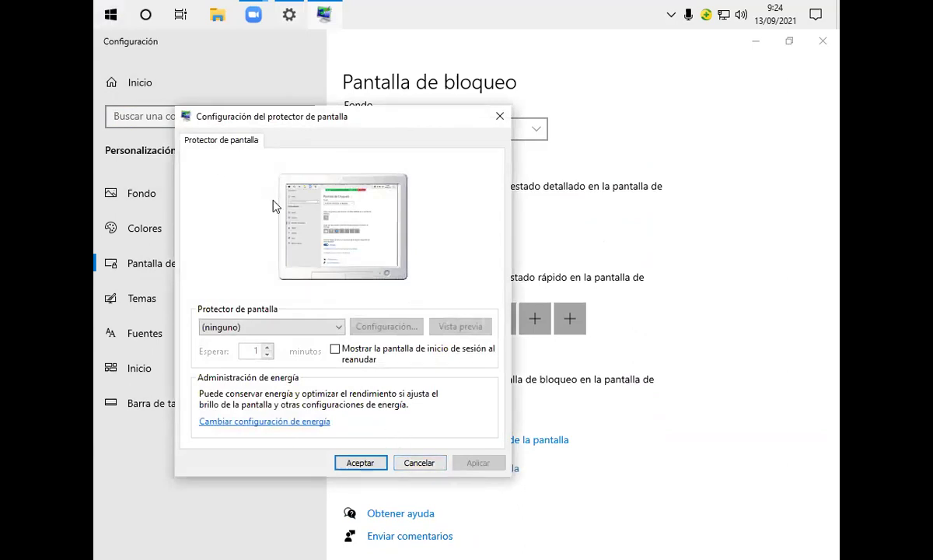
Select Texto 3D as the screen saver and preview it
{"action": "left_click", "coordinate": [248, 328]}
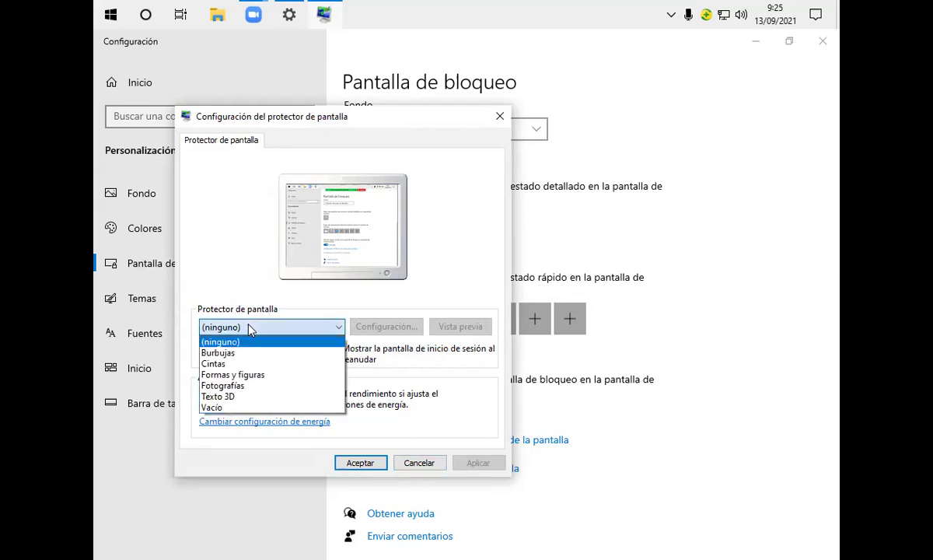
{"action": "left_click", "coordinate": [248, 399]}
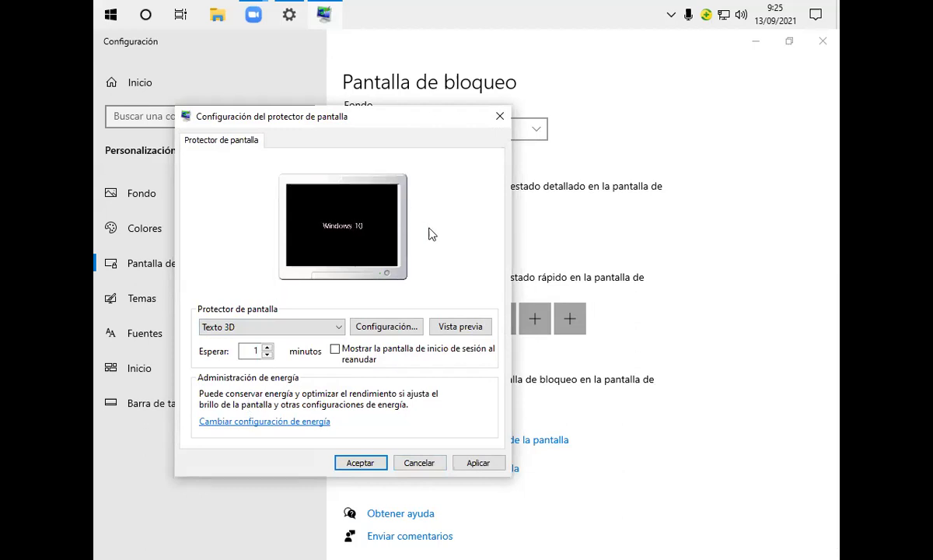
{"action": "left_click", "coordinate": [460, 327]}
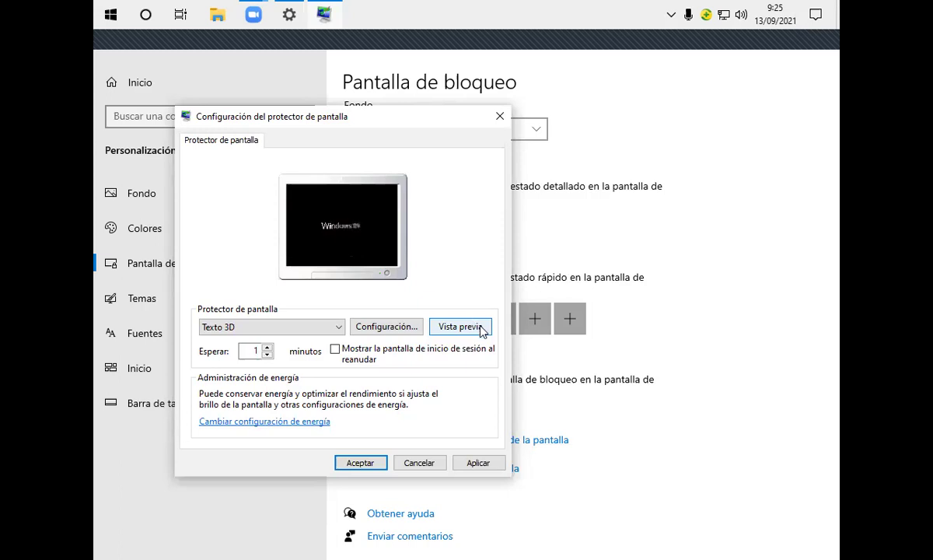
Replace the 3D text screen saver's custom text with the person's full name and accept the text settings
{"action": "left_click", "coordinate": [392, 330]}
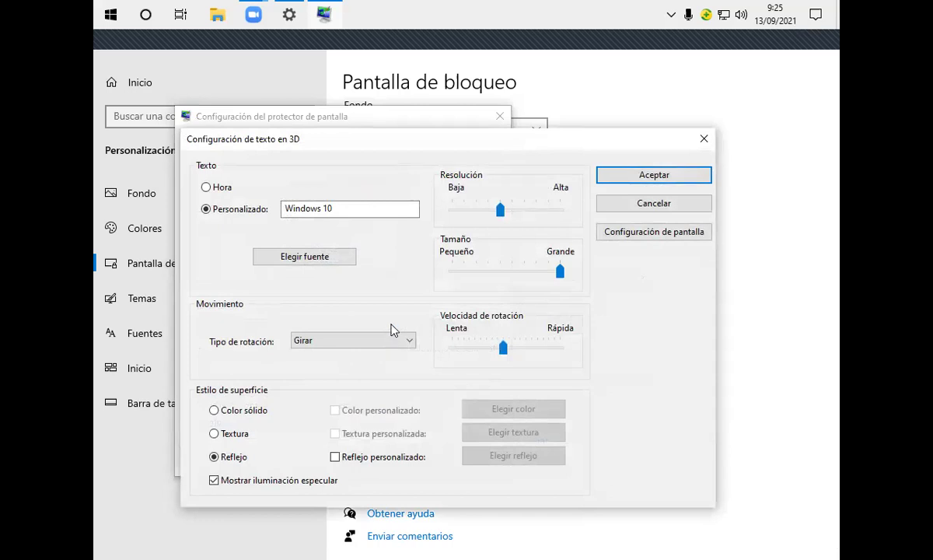
{"action": "left_click", "coordinate": [352, 211]}
{"action": "key", "text": "BackSpace"}
{"action": "key", "text": "BackSpace"}
{"action": "key", "text": "BackSpace"}
{"action": "key", "text": "BackSpace"}
{"action": "key", "text": "BackSpace"}
{"action": "key", "text": "BackSpace"}
{"action": "key", "text": "BackSpace"}
{"action": "key", "text": "BackSpace"}
{"action": "key", "text": "BackSpace"}
{"action": "key", "text": "BackSpace"}
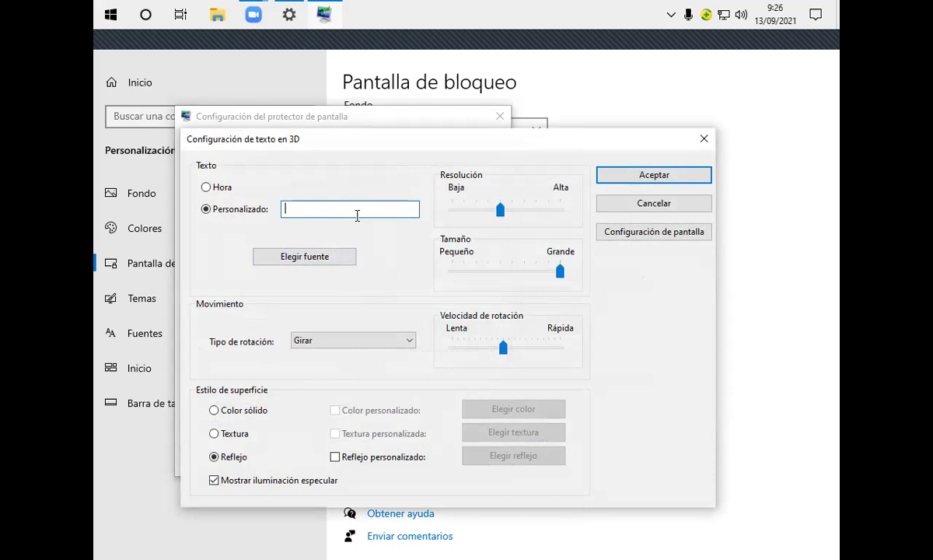
{"action": "type", "text": "julia perez"}
{"action": "left_click", "coordinate": [645, 176]}
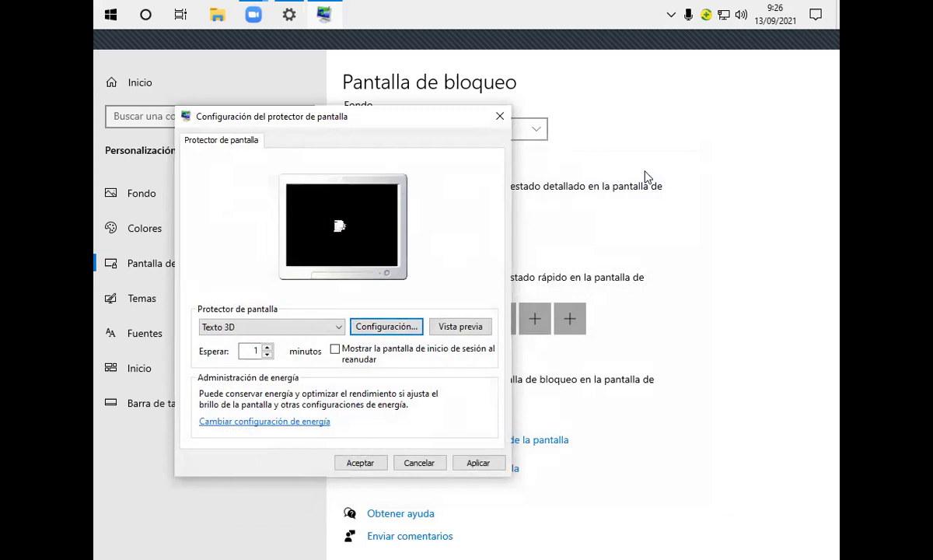
Set the screen saver's wait time to 3 minutes and preview the customized 3D text
{"action": "left_click", "coordinate": [268, 349]}
{"action": "left_click", "coordinate": [267, 348]}
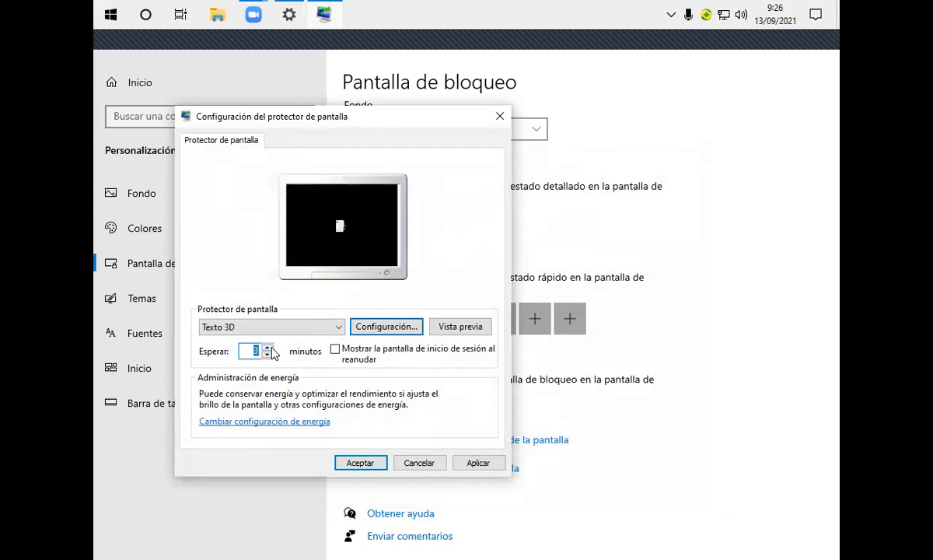
{"action": "left_click", "coordinate": [455, 327]}
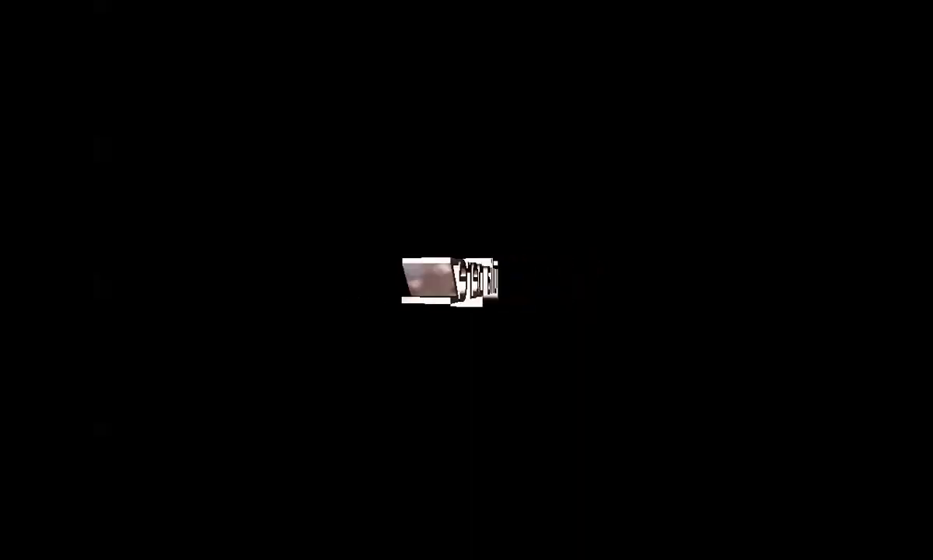